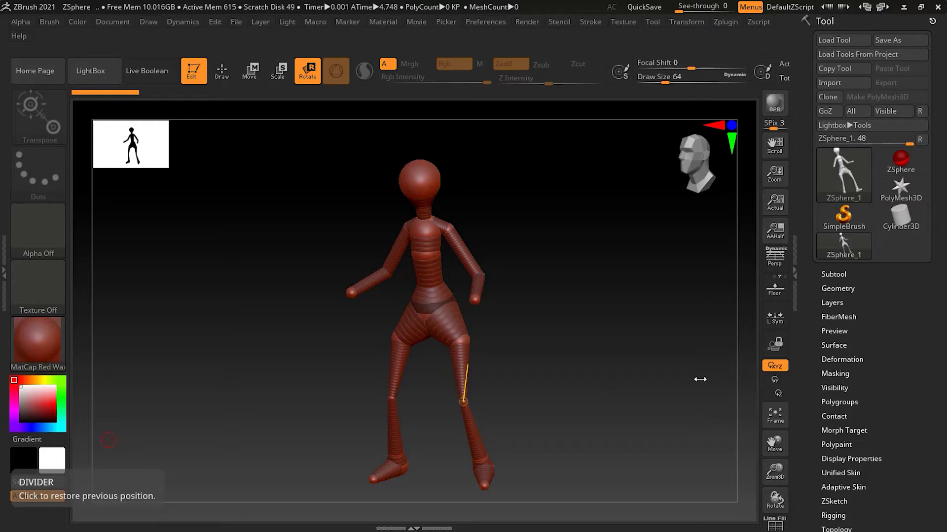
# - Expand and scroll through the Adaptive Skin options, then turn on PolyF for polygroup colours
pyautogui.click(858, 488)
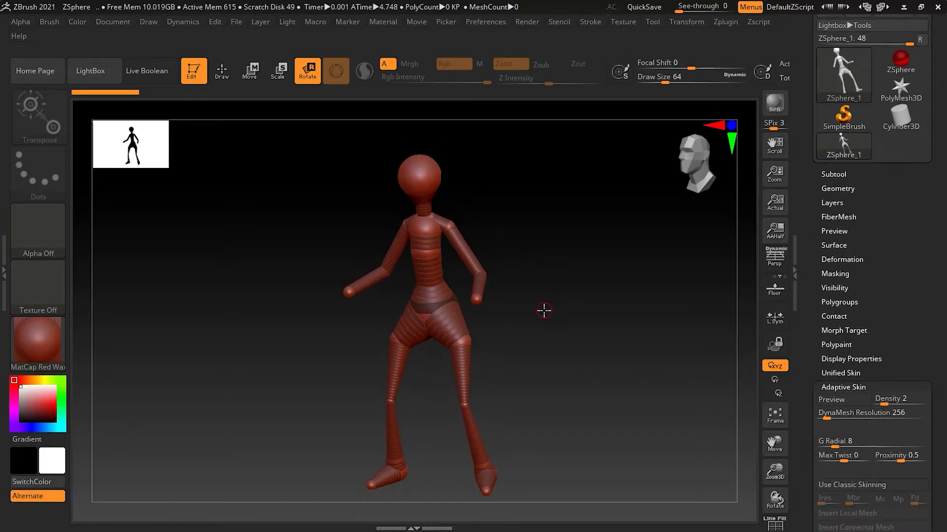
pyautogui.scroll(-2, 944, 368)
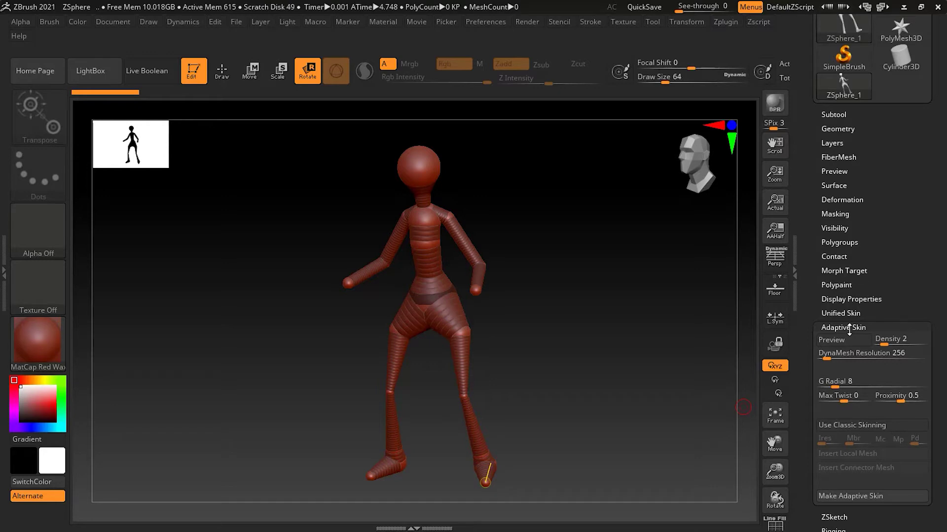
pyautogui.click(776, 524)
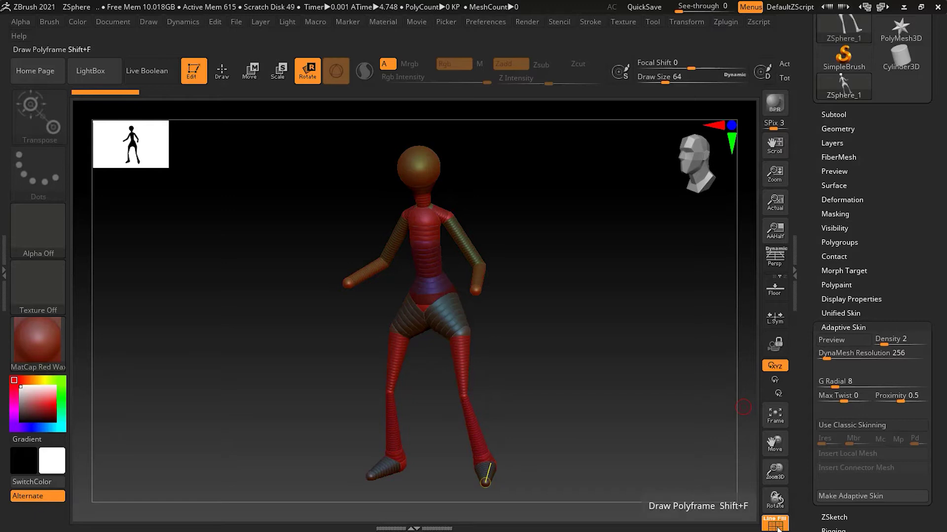
pyautogui.click(776, 525)
pyautogui.click(776, 524)
pyautogui.keyDown('ctrl'); pyautogui.moveTo(567, 355); pyautogui.dragTo(627, 319, button='right'); pyautogui.keyUp('ctrl')
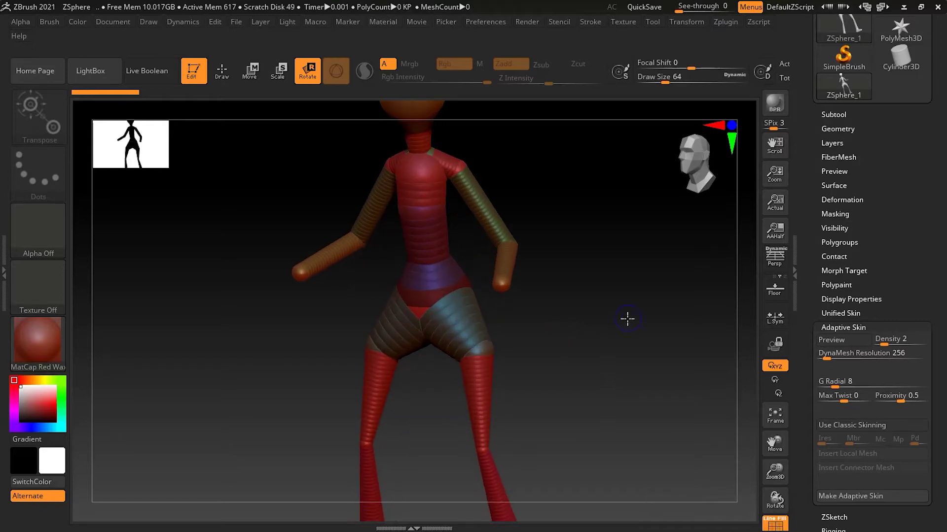
pyautogui.hotkey('shift', 'f')
pyautogui.hotkey('shift', 'f')
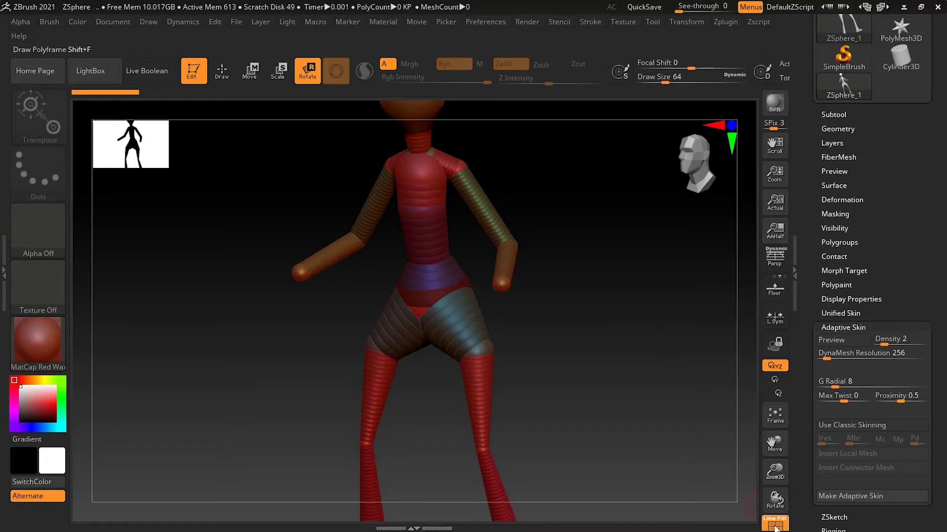
pyautogui.click(775, 526)
pyautogui.click(775, 525)
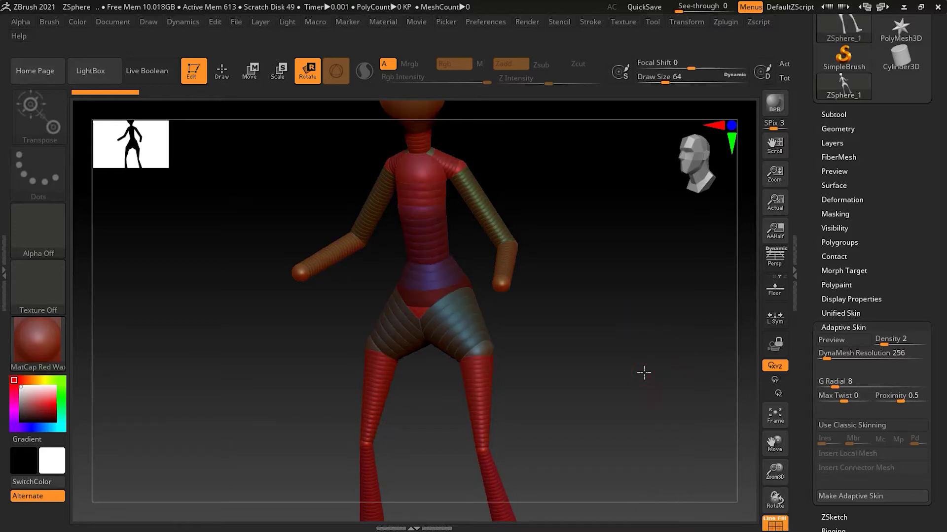
pyautogui.keyDown('alt'); pyautogui.moveTo(644, 373); pyautogui.dragTo(575, 389); pyautogui.keyUp('alt')
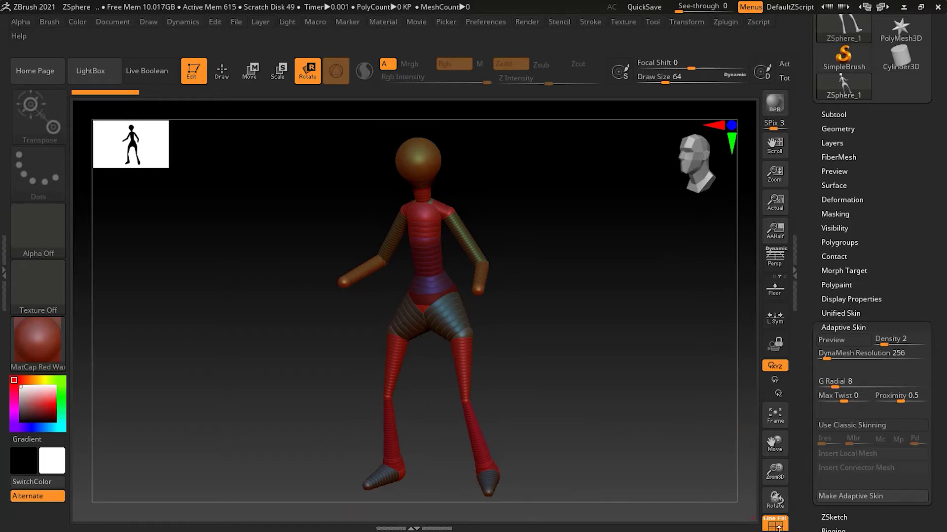
pyautogui.click(777, 526)
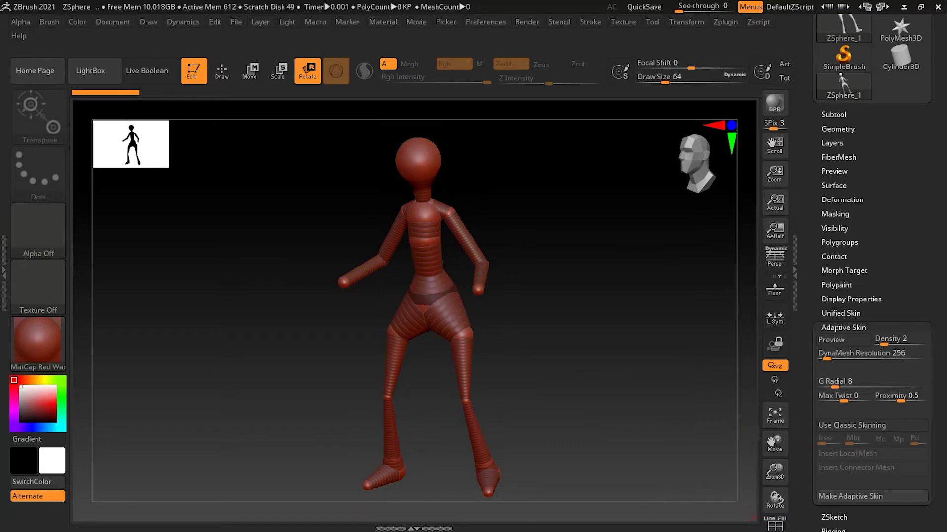
pyautogui.click(774, 525)
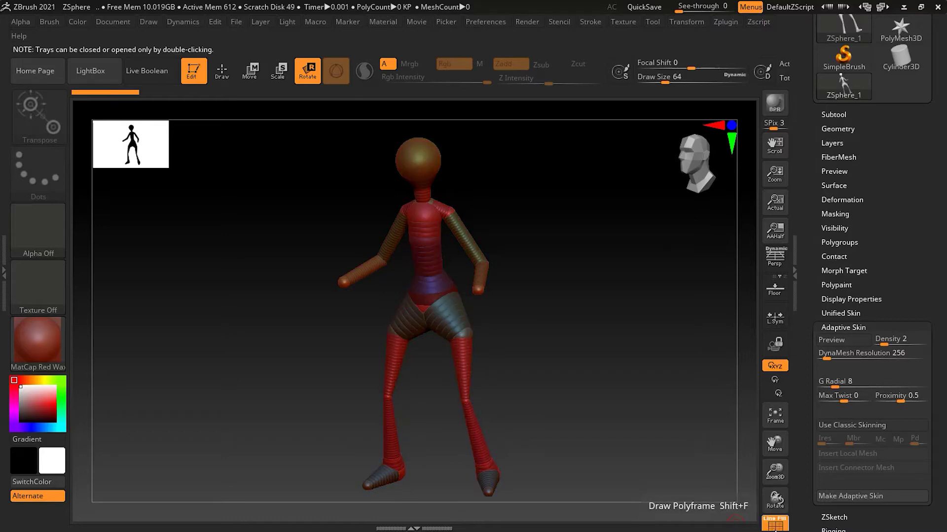
pyautogui.click(774, 524)
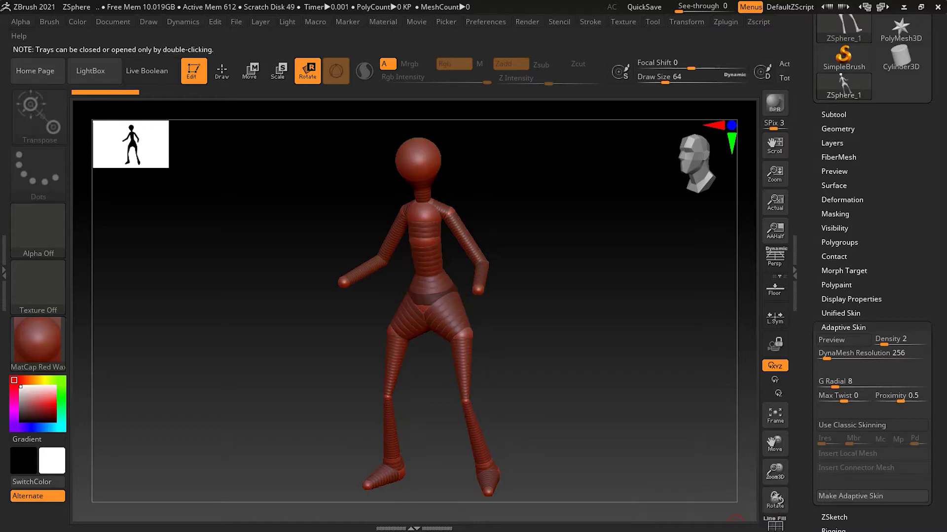
pyautogui.click(775, 525)
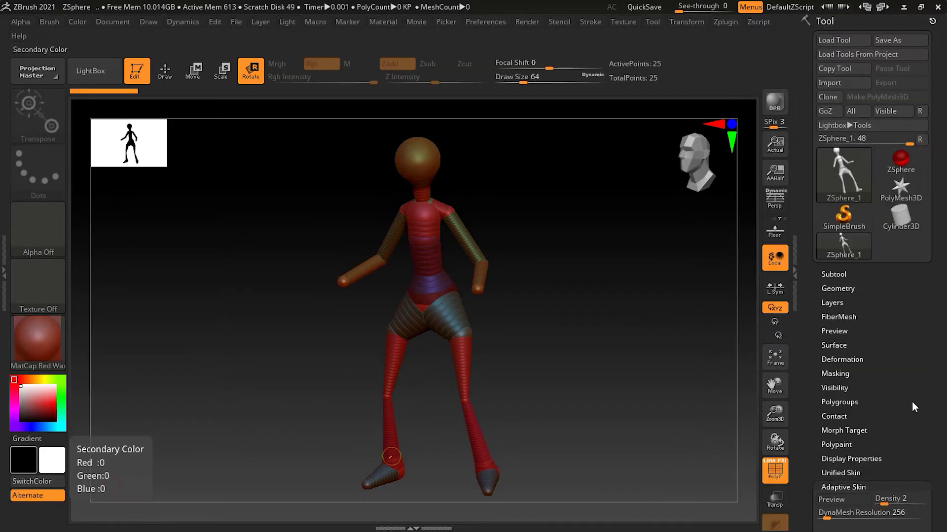
pyautogui.scroll(-5, 912, 407)
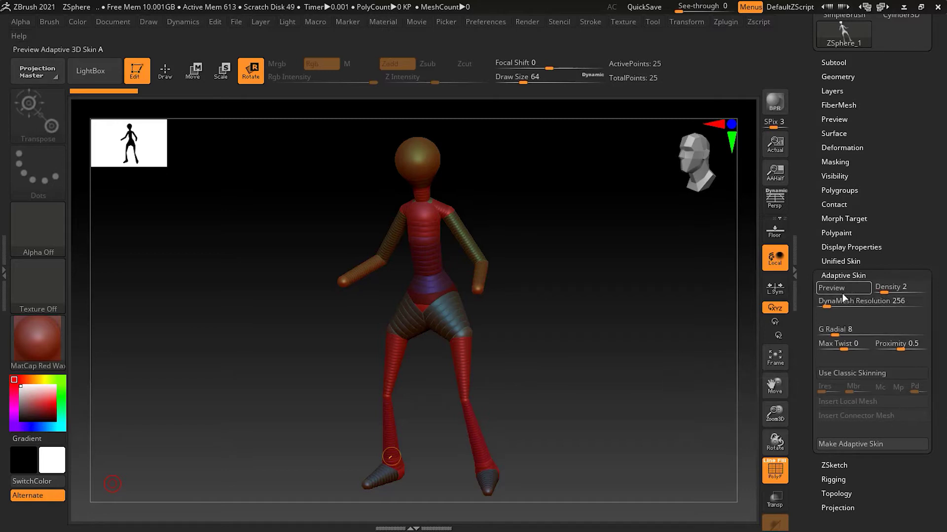
# - Preview the adaptive skin and zoom in on the 179,815-point head and torso
pyautogui.click(844, 291)
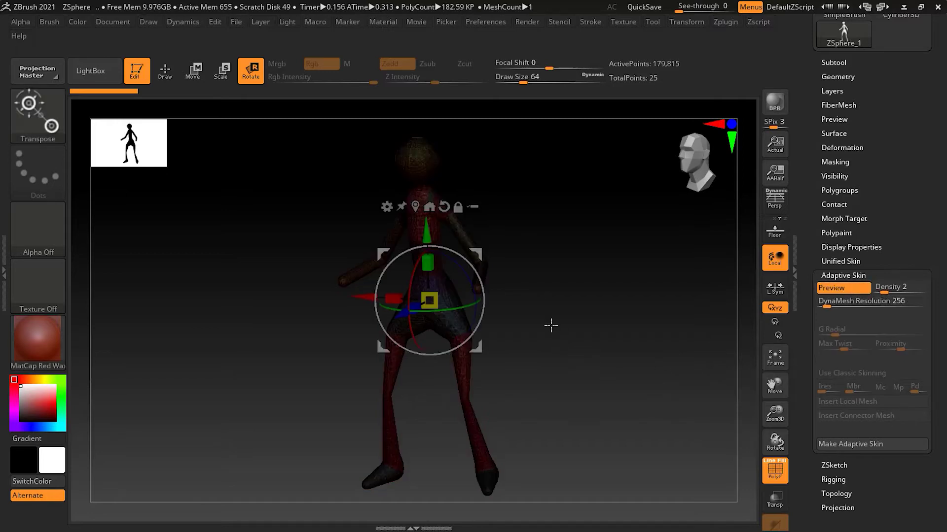
pyautogui.moveTo(566, 302); pyautogui.dragTo(567, 345)
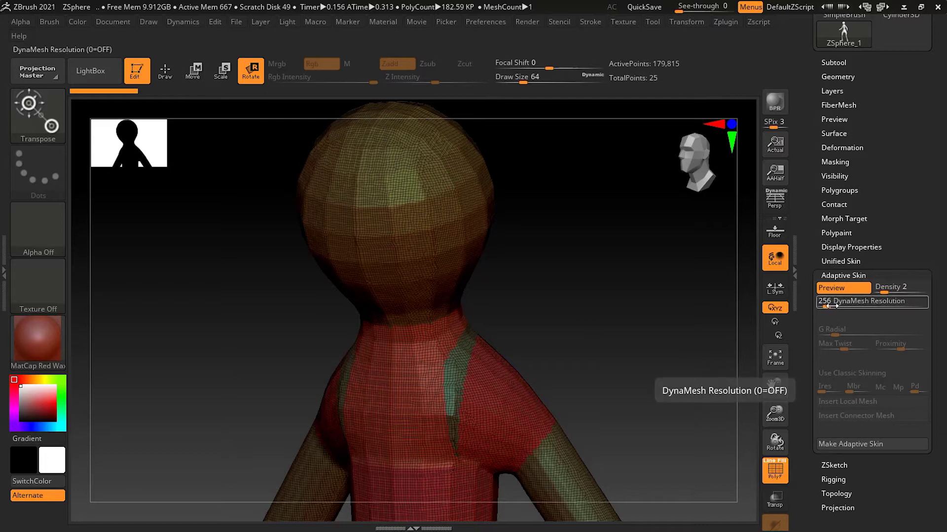
# - Drag DynaMesh Resolution from 256 down to 0 for a coarse 5,458-point skin
pyautogui.moveTo(828, 306); pyautogui.dragTo(821, 305)
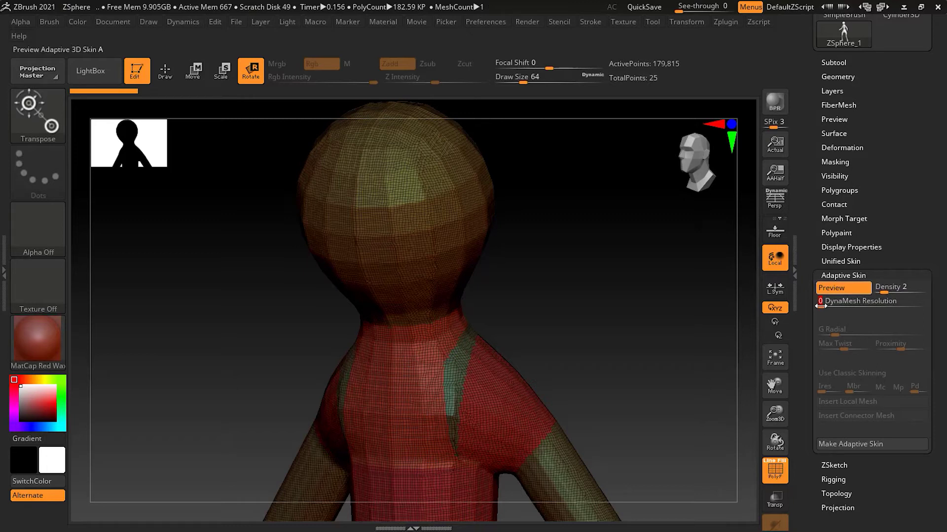
pyautogui.moveTo(820, 305); pyautogui.dragTo(821, 306)
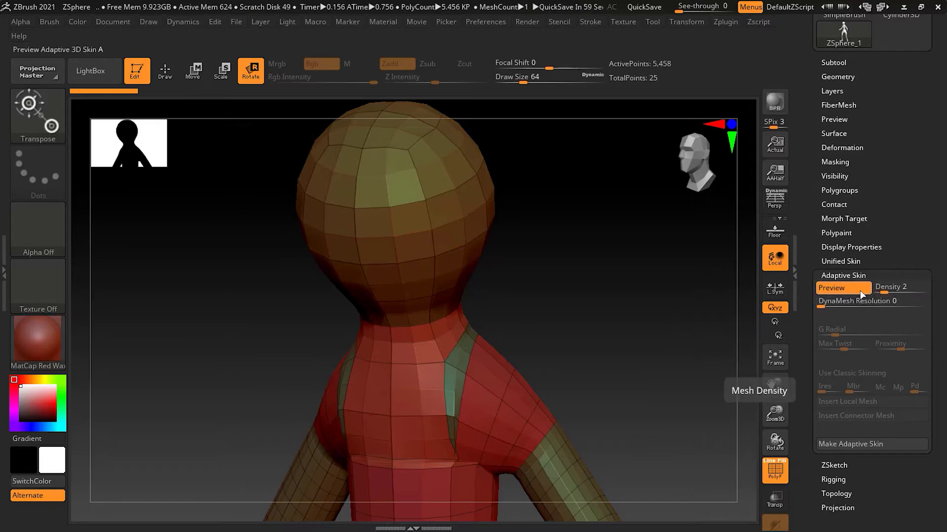
# - Preview the adaptive skin at Density 3, then at Density 5
pyautogui.click(843, 288)
pyautogui.click(919, 289)
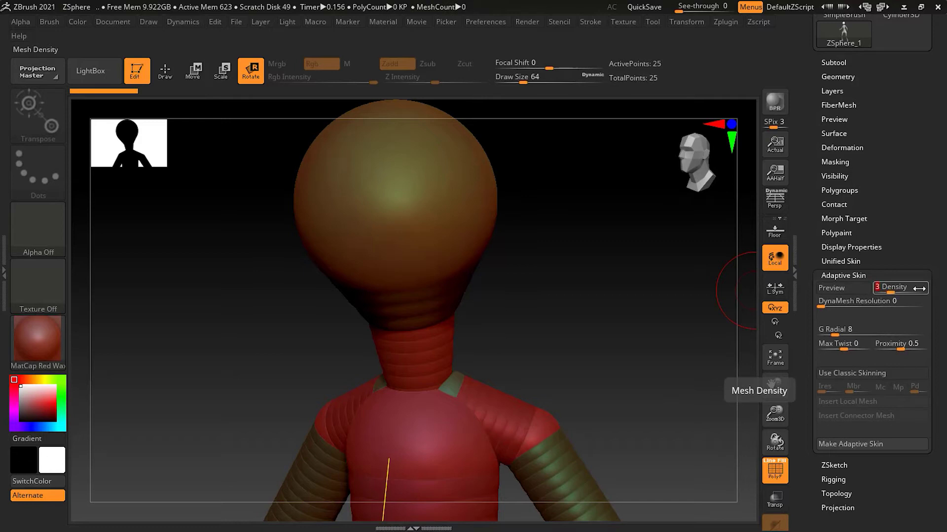
pyautogui.click(856, 288)
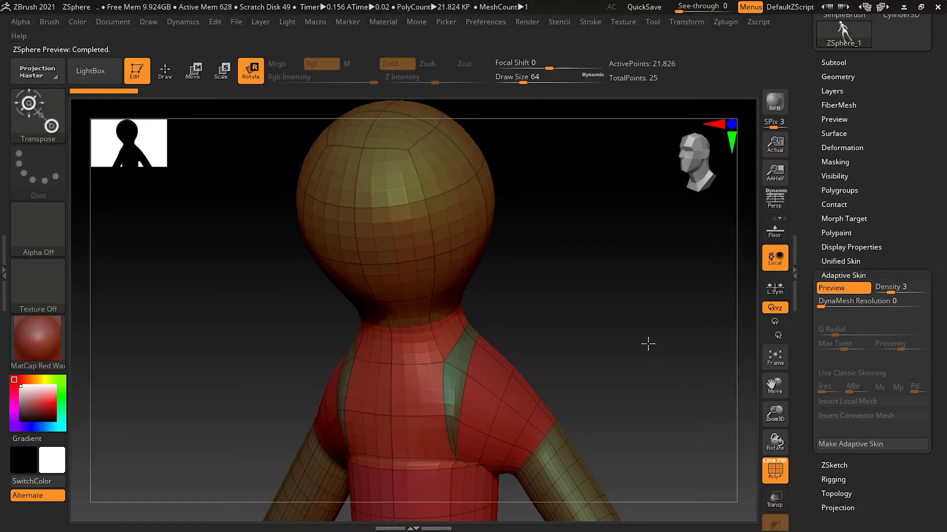
pyautogui.click(831, 288)
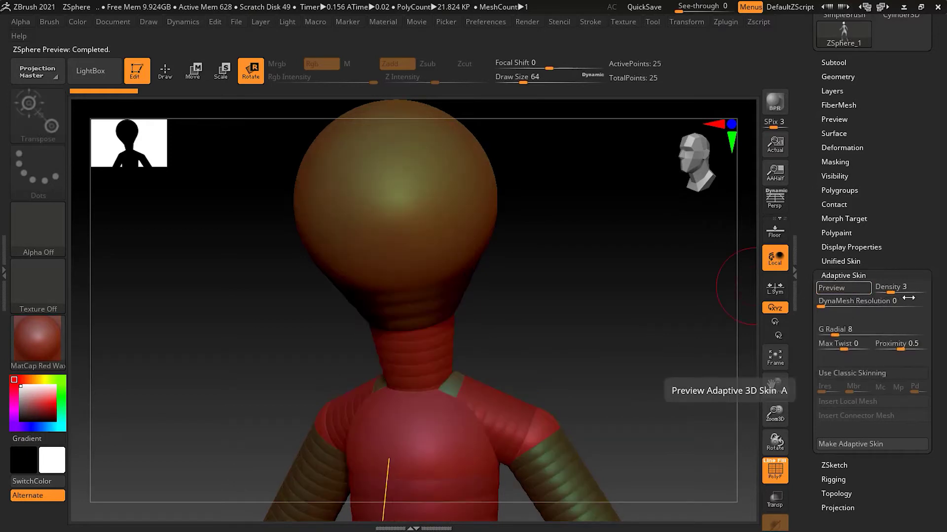
pyautogui.click(883, 288)
pyautogui.write('5')
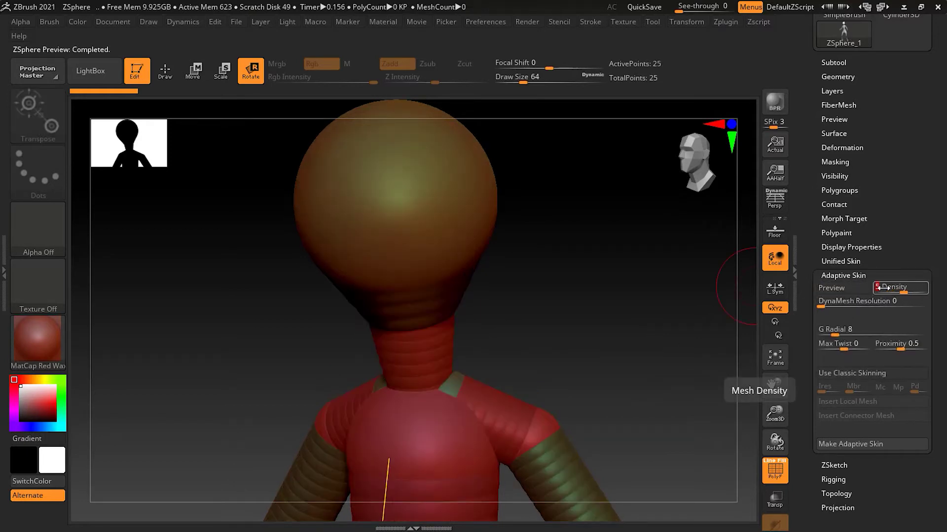
pyautogui.click(845, 288)
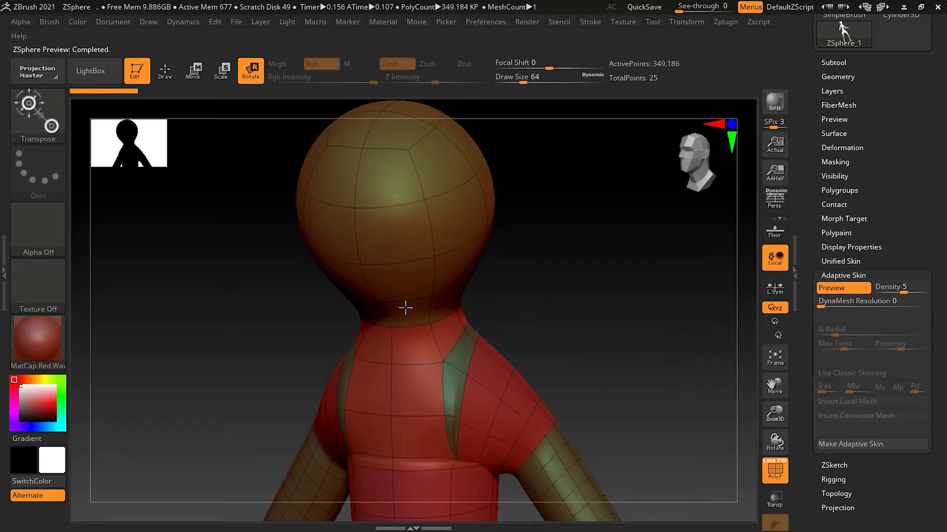
# - Set Density back to 3, preview the whole figure, and turn PolyF off
pyautogui.click(844, 288)
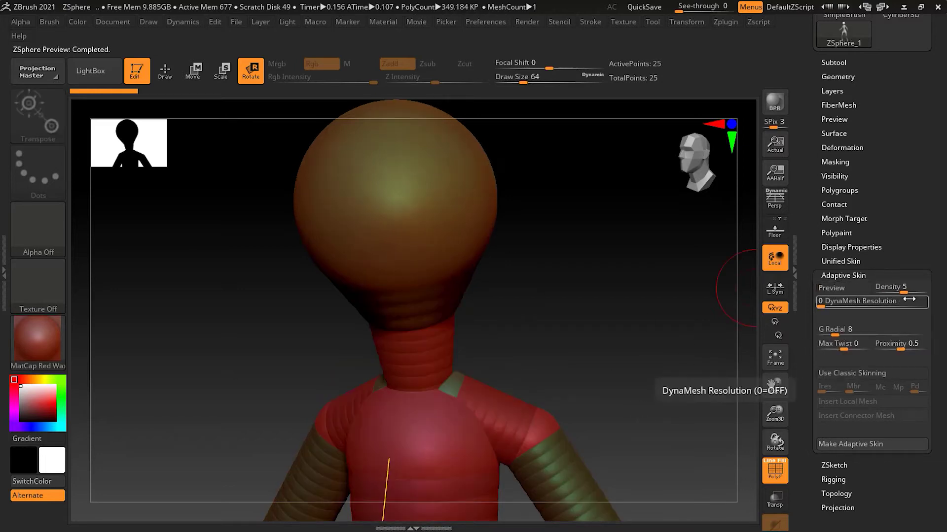
pyautogui.click(890, 289)
pyautogui.press('Return')
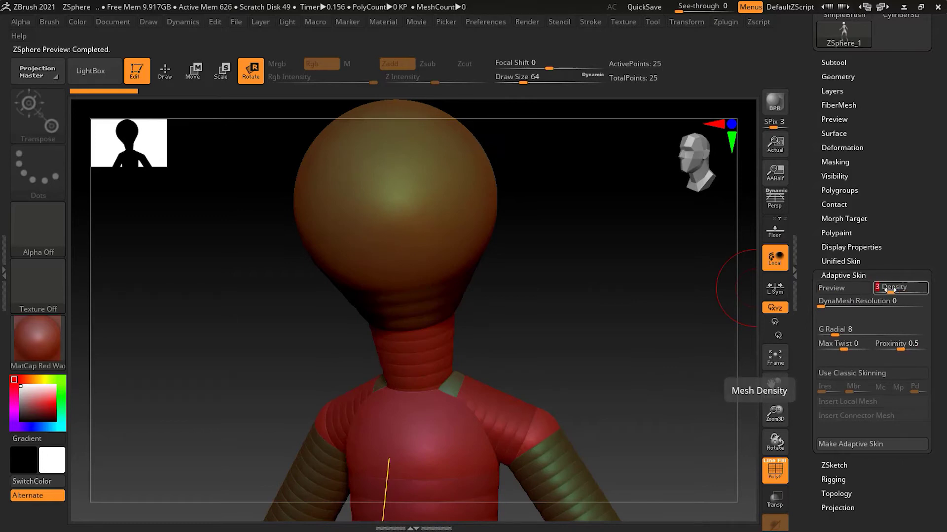
pyautogui.click(861, 290)
pyautogui.moveTo(611, 354)
pyautogui.keyDown('alt'); pyautogui.mouseDown()
pyautogui.moveTo(565, 360)
pyautogui.moveTo(598, 432)
pyautogui.moveTo(659, 351)
pyautogui.moveTo(570, 374)
pyautogui.moveTo(674, 353)
pyautogui.moveTo(543, 374)
pyautogui.moveTo(611, 419)
pyautogui.moveTo(628, 292)
pyautogui.moveTo(681, 345)
pyautogui.mouseUp(); pyautogui.keyUp('alt')
pyautogui.click(774, 471)
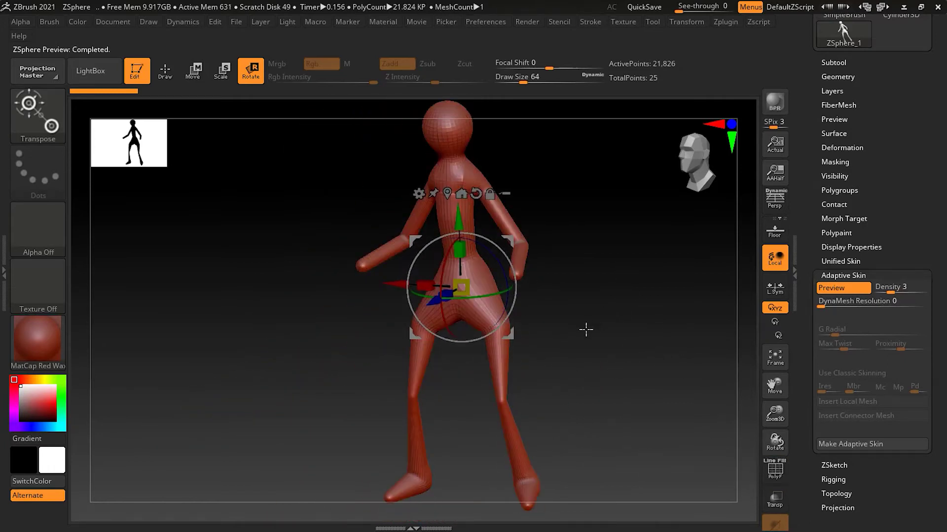
pyautogui.moveTo(587, 328); pyautogui.dragTo(627, 311)
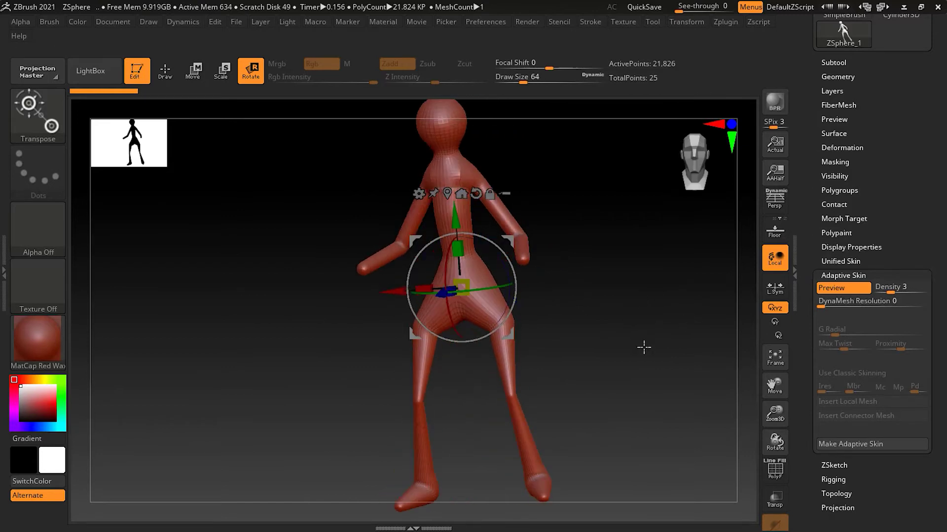
pyautogui.keyDown('shift'); pyautogui.moveTo(642, 344); pyautogui.dragTo(631, 387); pyautogui.keyUp('shift')
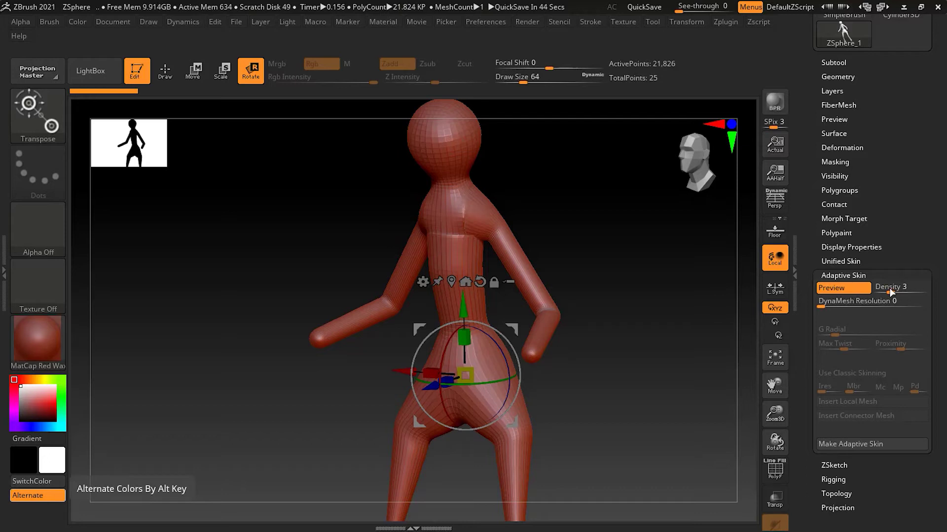
pyautogui.click(929, 266)
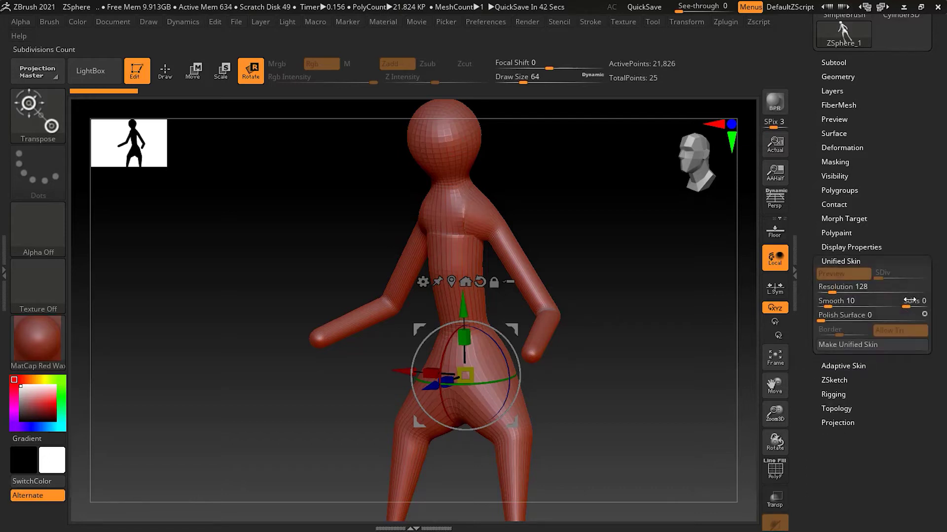
pyautogui.click(855, 366)
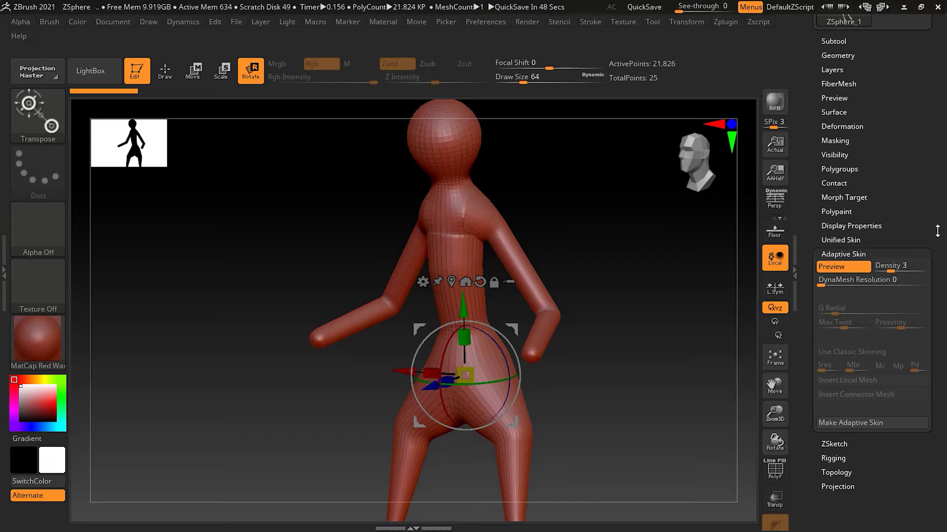
pyautogui.moveTo(638, 342); pyautogui.dragTo(597, 346)
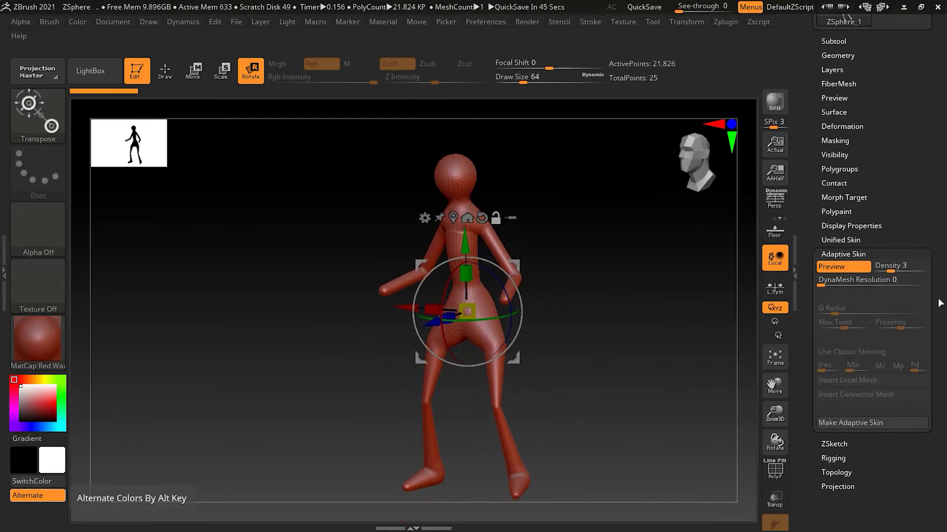
# - Preview the skin with Use Classic Skinning and polyframe, then turn the preview off
pyautogui.click(860, 271)
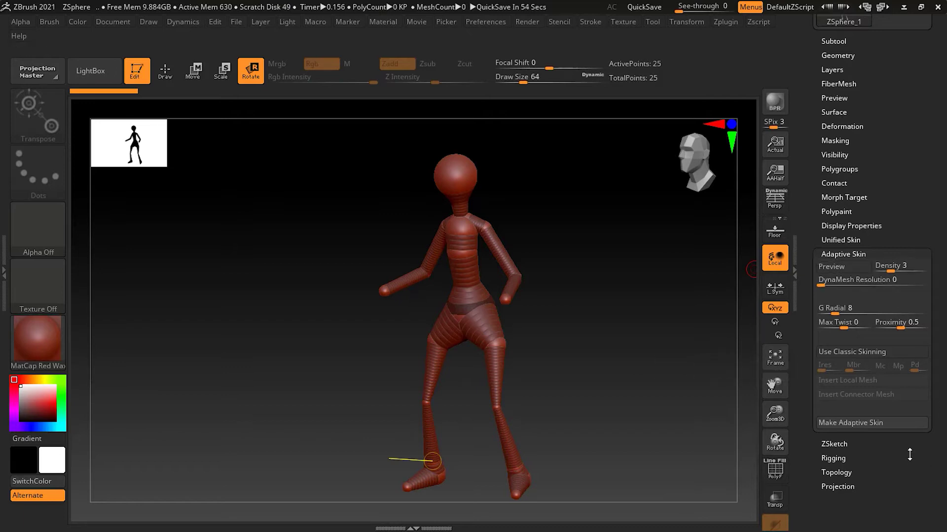
pyautogui.click(863, 352)
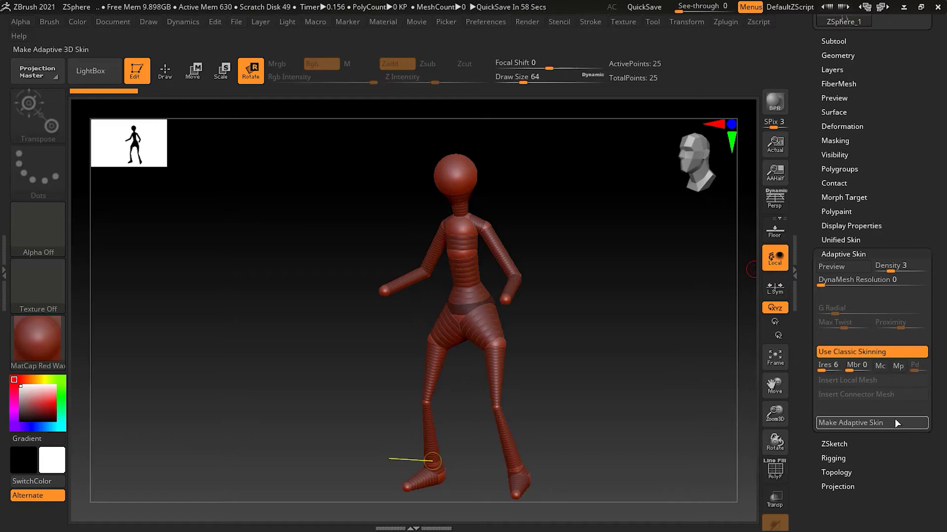
pyautogui.click(842, 270)
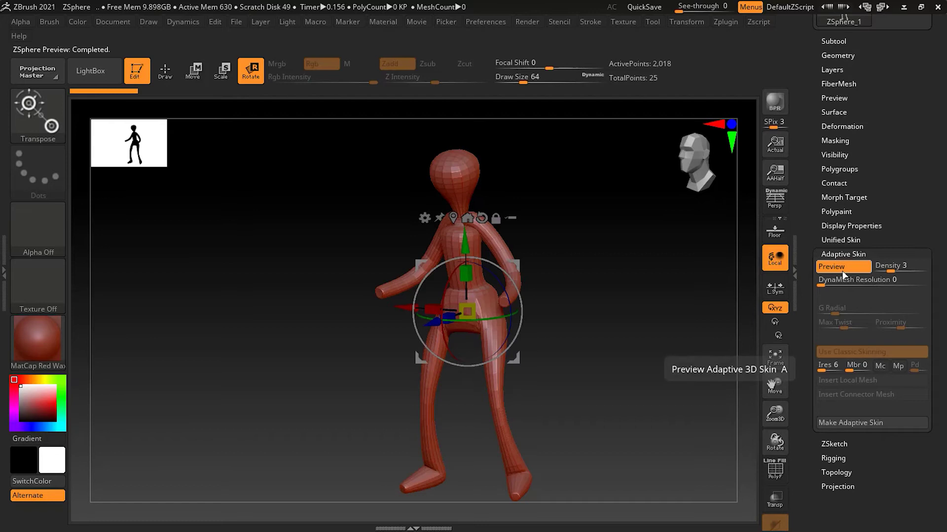
pyautogui.click(774, 471)
pyautogui.moveTo(604, 261); pyautogui.dragTo(659, 341)
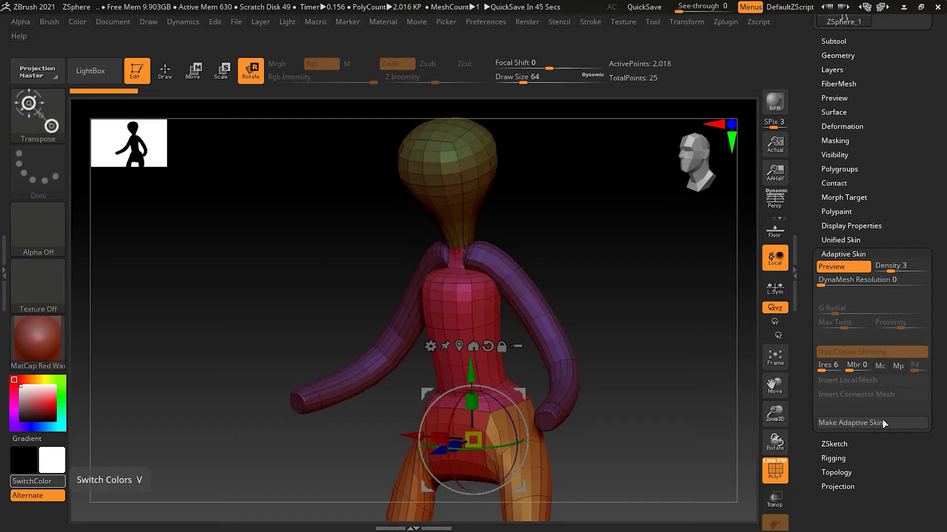
pyautogui.click(848, 266)
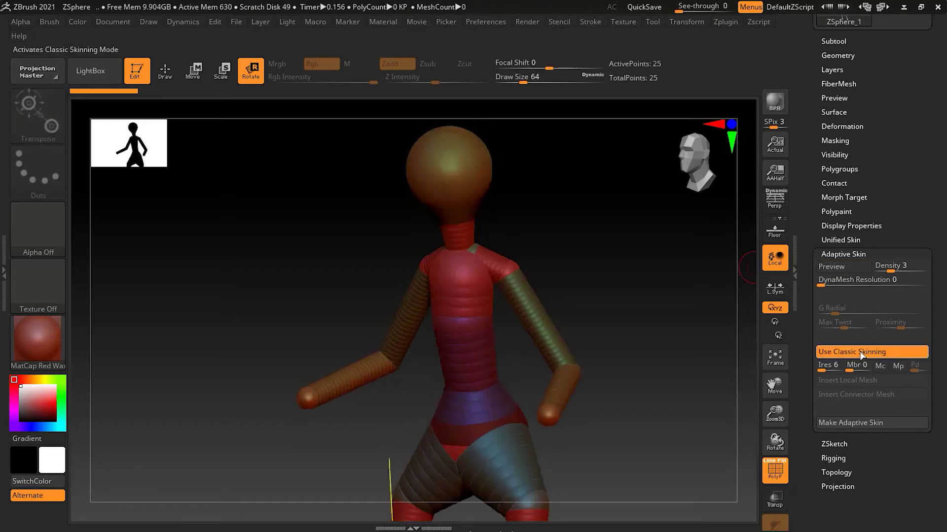
# - Turn the preview back on and run Make Adaptive Skin to create Skin_ZSphere_1
pyautogui.click(842, 266)
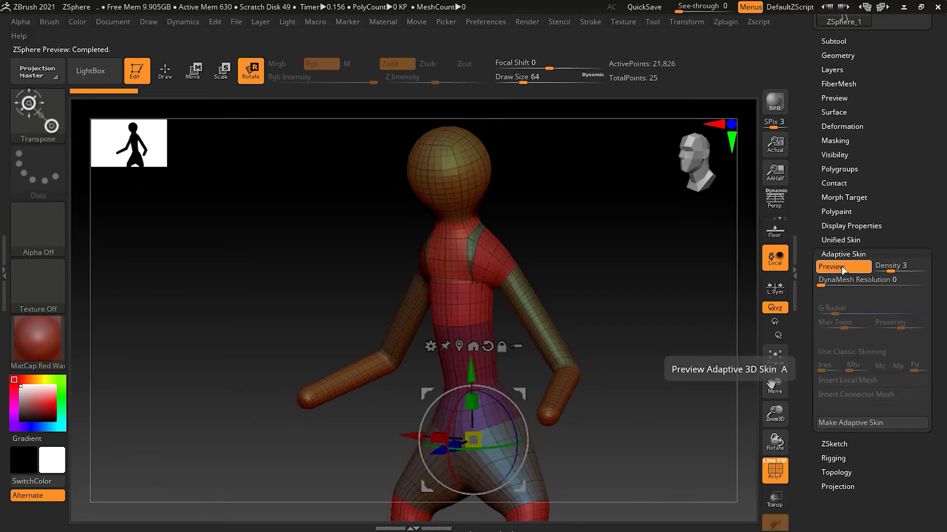
pyautogui.click(860, 423)
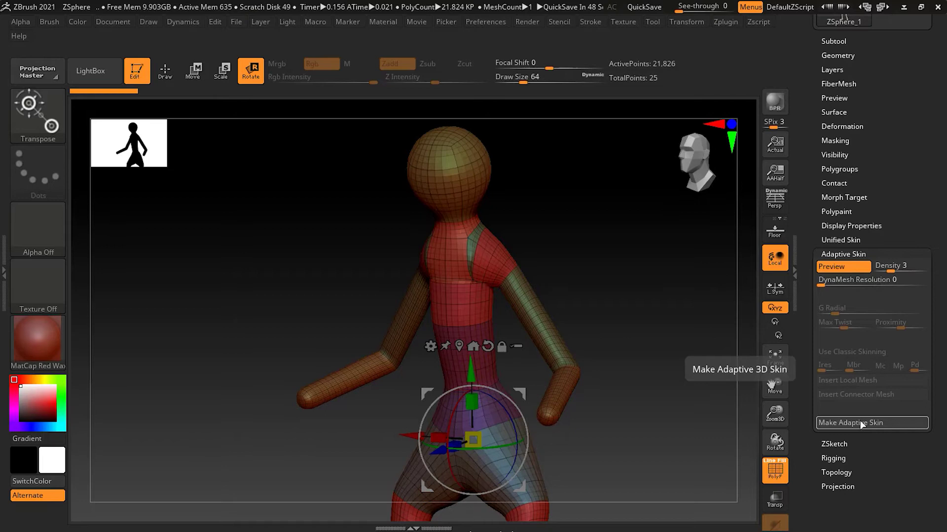
pyautogui.click(862, 424)
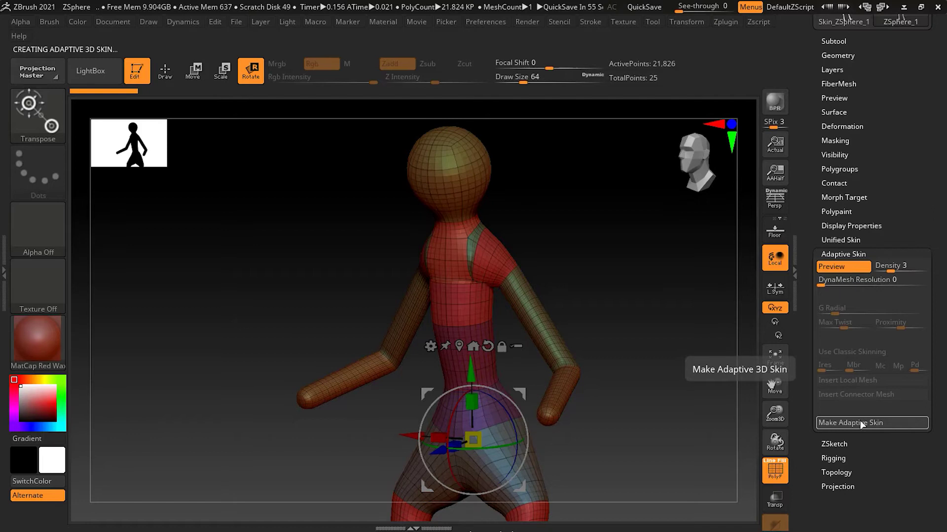
# - Switch between ZSphere_1 and Skin_ZSphere_1 using the Tool palette thumbnails
pyautogui.scroll(5, 902, 334)
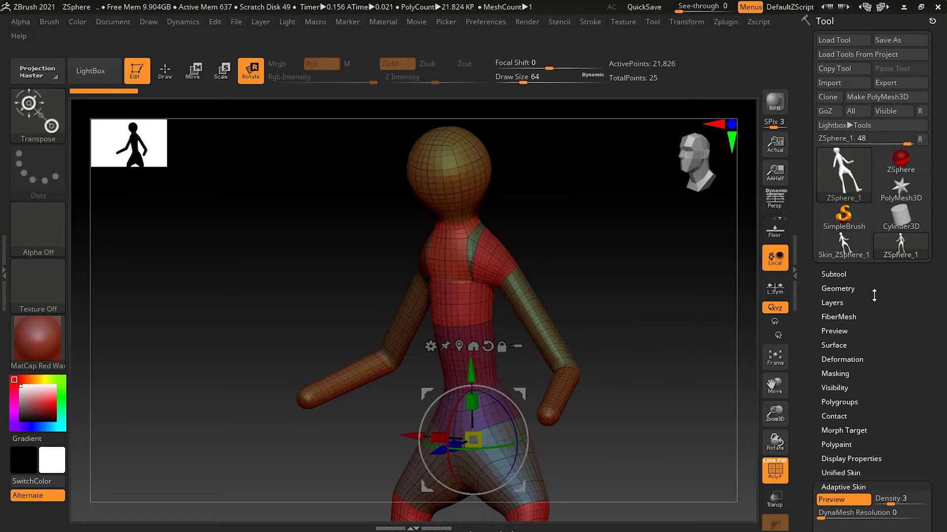
pyautogui.moveTo(853, 260)
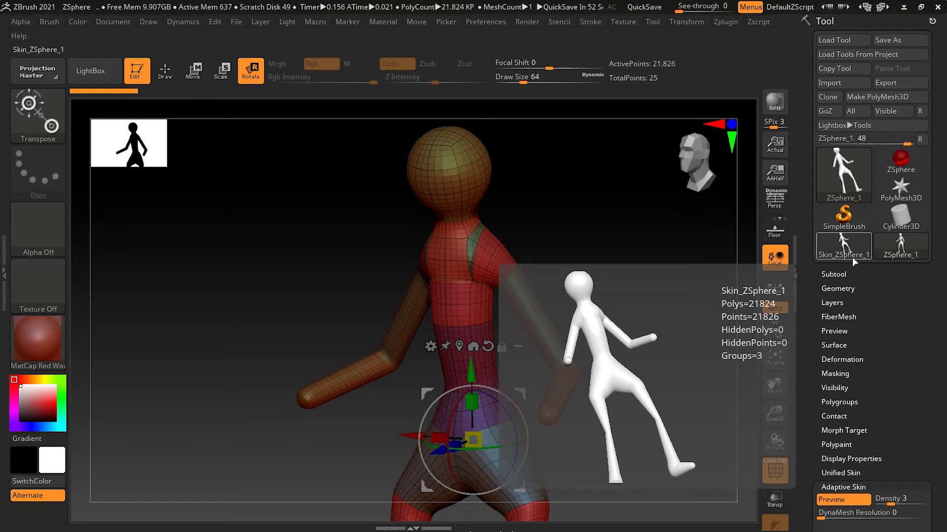
pyautogui.click(909, 254)
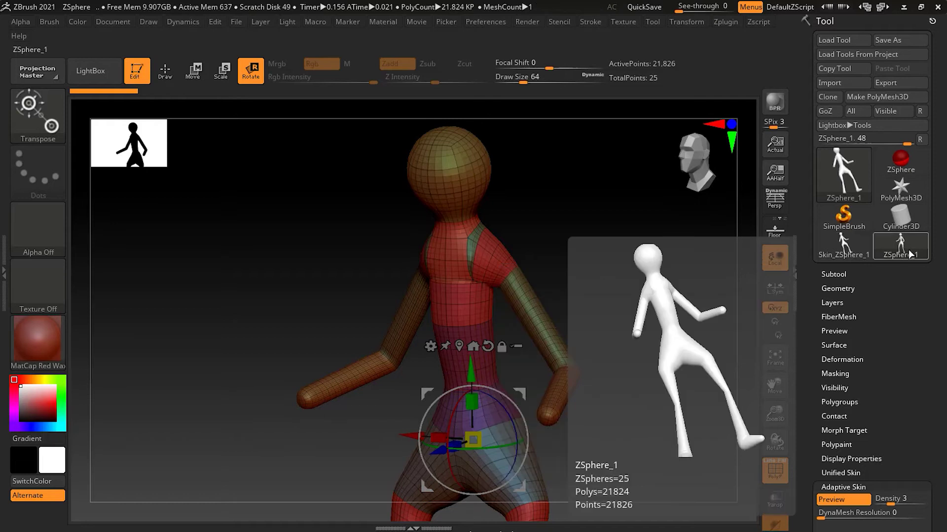
pyautogui.moveTo(848, 190)
pyautogui.click(848, 189)
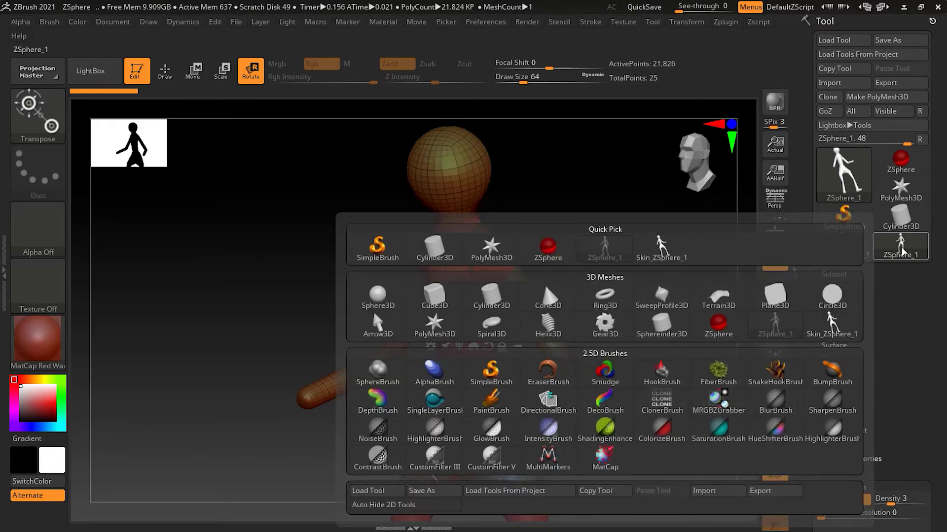
pyautogui.click(823, 183)
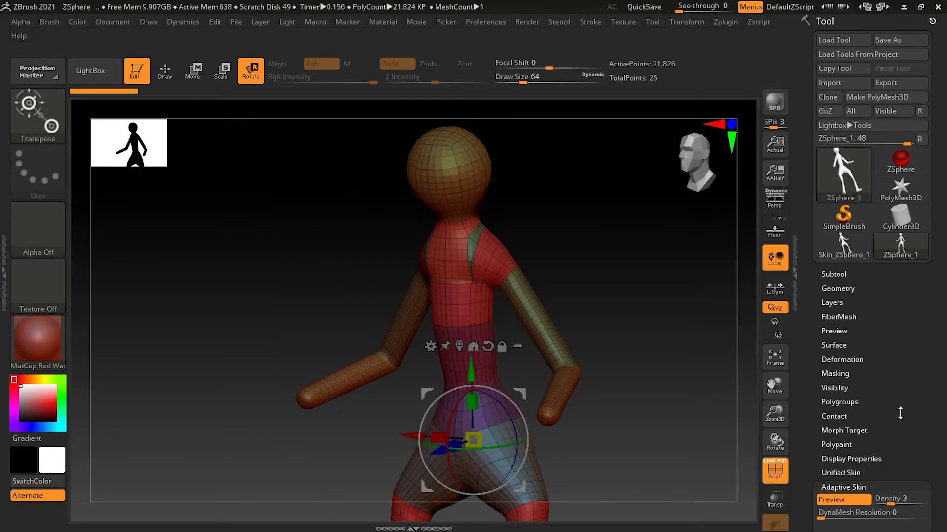
pyautogui.scroll(-3, 838, 421)
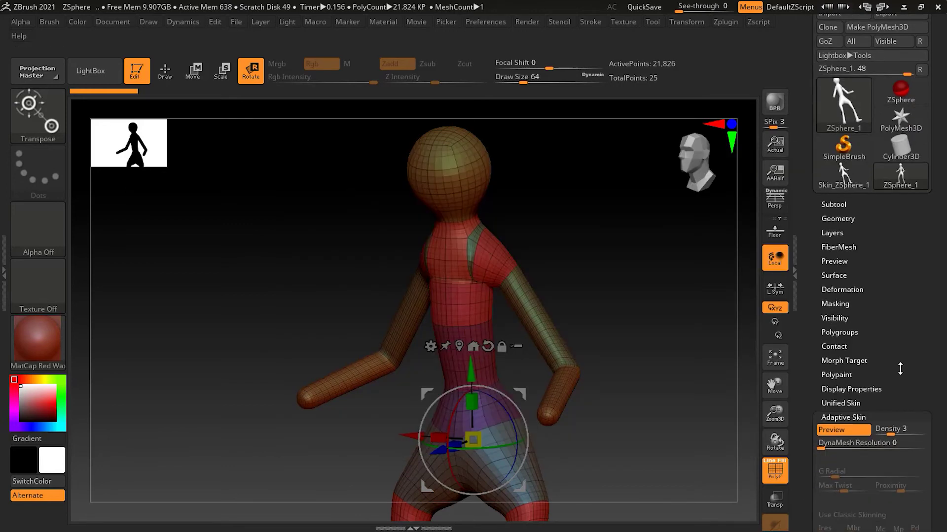
pyautogui.click(851, 187)
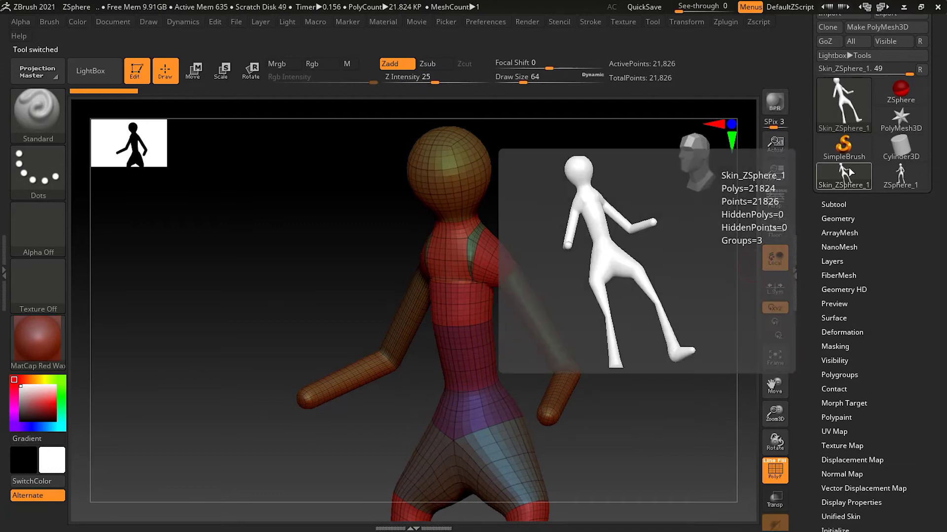
# - Refresh the Adaptive Skin preview on ZSphere_1 and load the Skin_ZSphere_1 mesh
pyautogui.moveTo(894, 185)
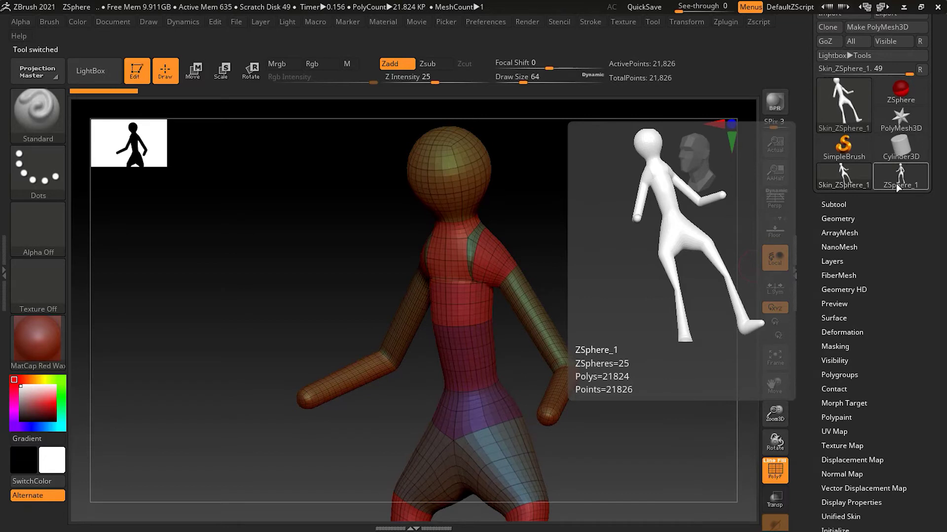
pyautogui.click(895, 184)
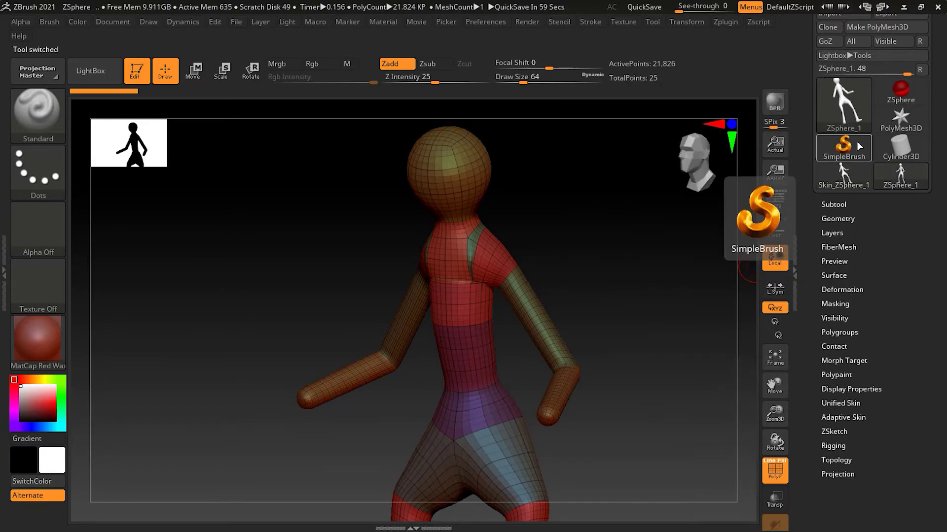
pyautogui.click(847, 110)
pyautogui.click(902, 175)
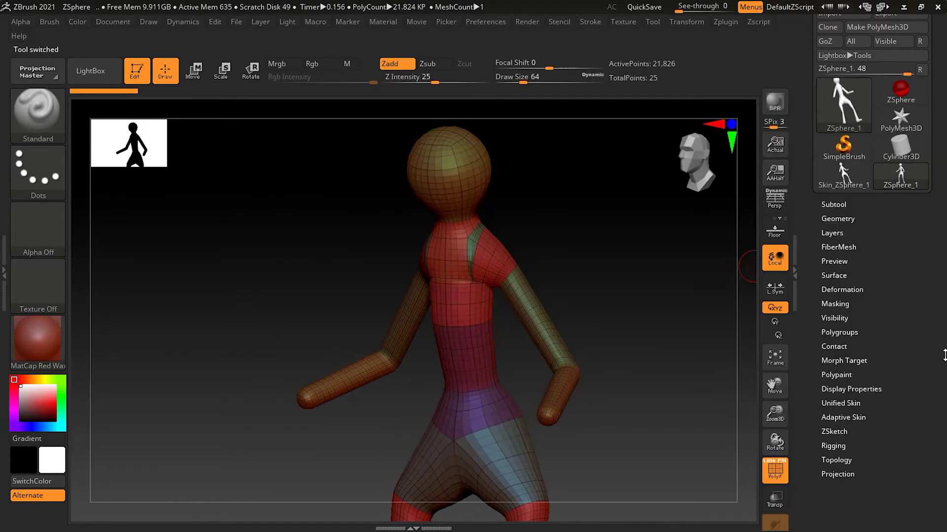
pyautogui.click(904, 187)
pyautogui.click(843, 417)
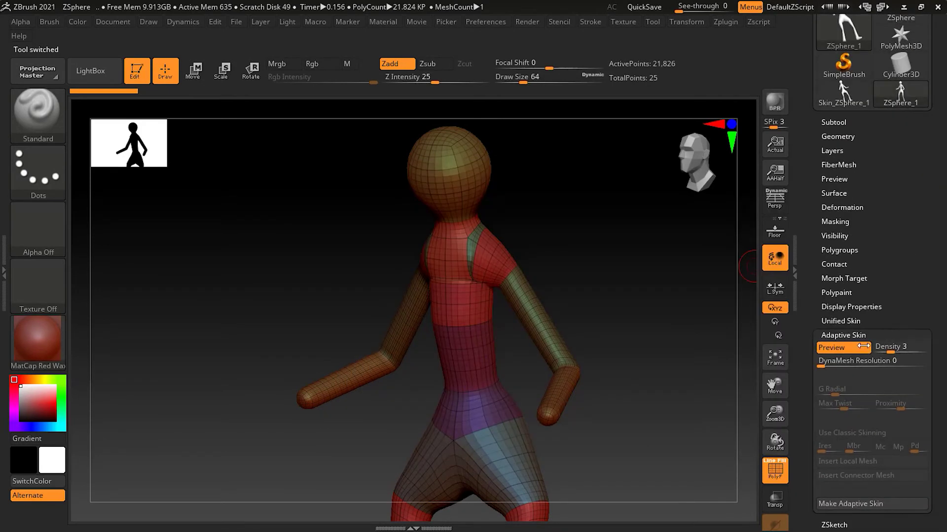
pyautogui.click(850, 350)
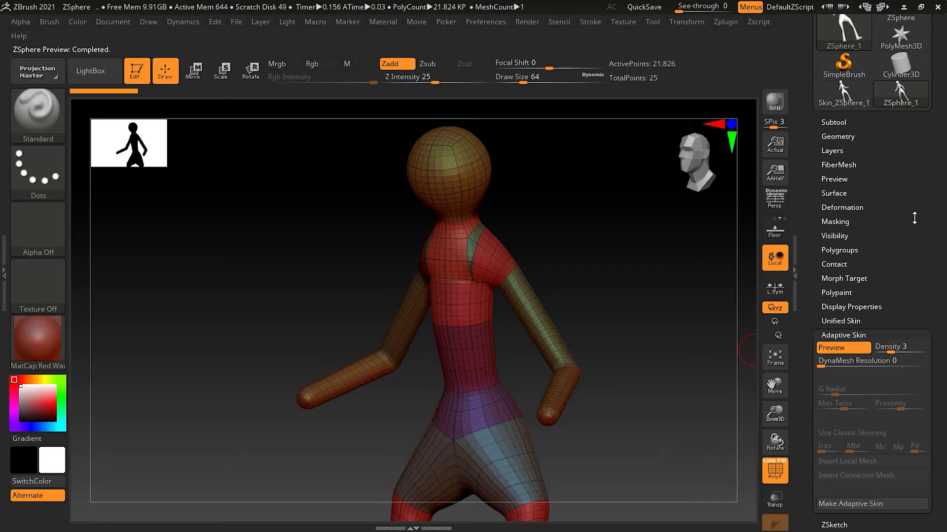
pyautogui.scroll(3, 902, 183)
pyautogui.click(843, 165)
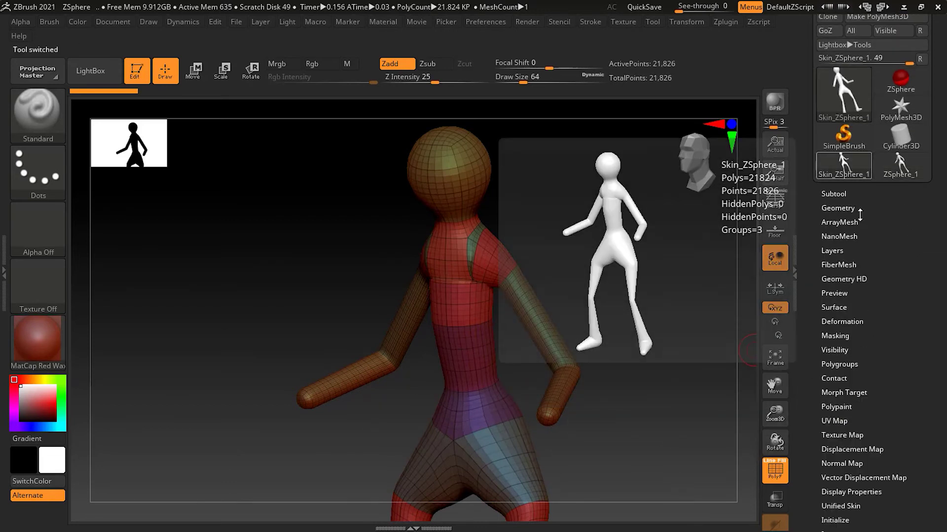
pyautogui.moveTo(909, 385); pyautogui.dragTo(922, 340)
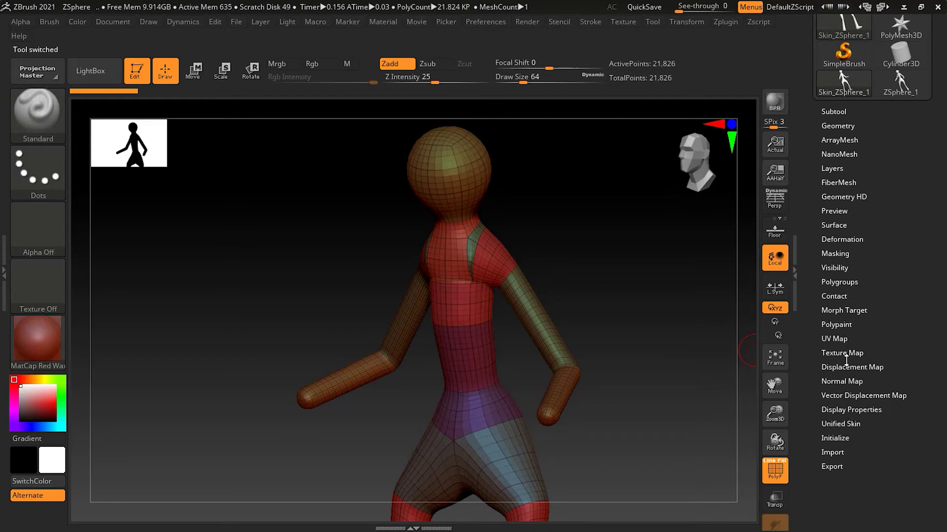
pyautogui.click(898, 92)
# - Select the ZSphere_1 thumbnail, expand Adaptive Skin, and zoom out to the whole figure
pyautogui.scroll(4, 918, 310)
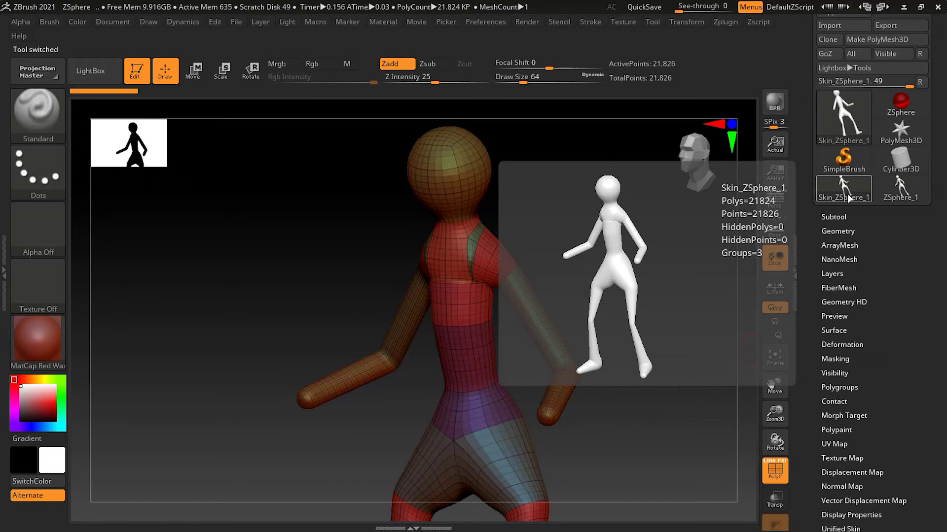
pyautogui.click(839, 198)
pyautogui.click(895, 197)
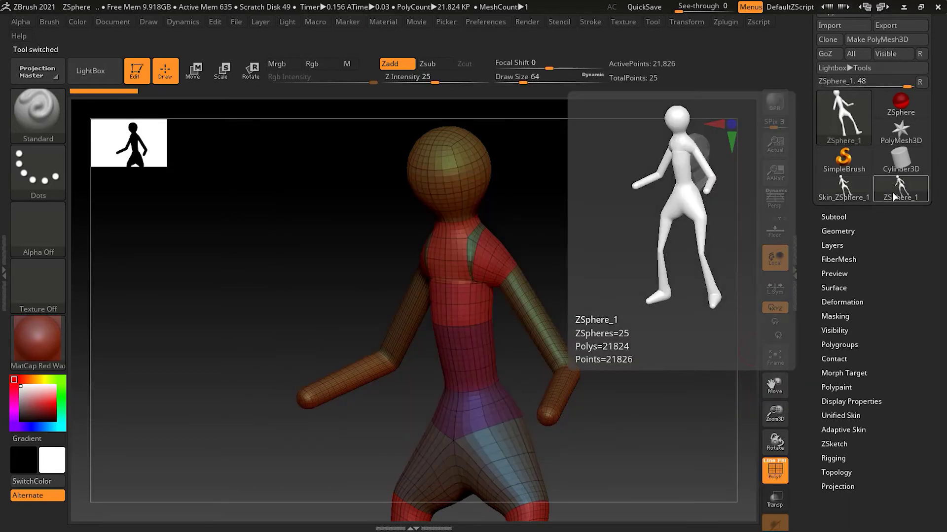
pyautogui.click(859, 427)
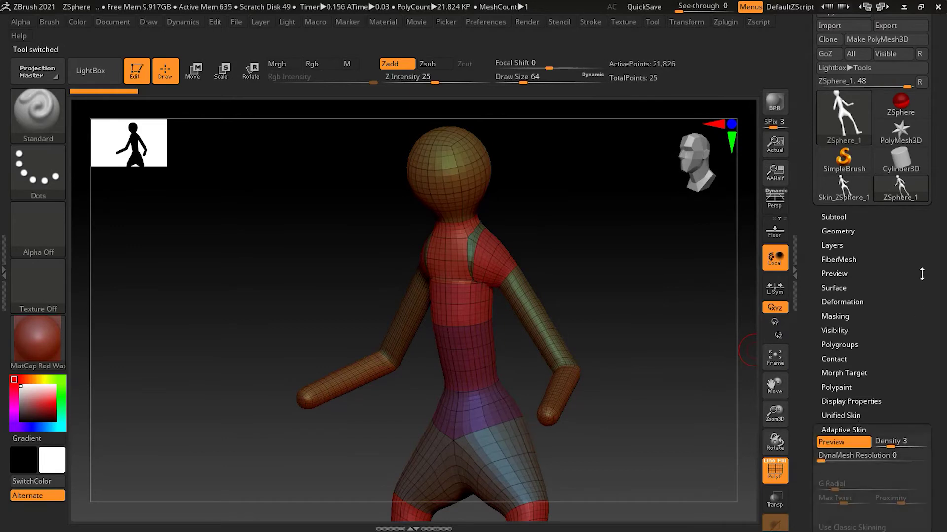
pyautogui.moveTo(859, 195)
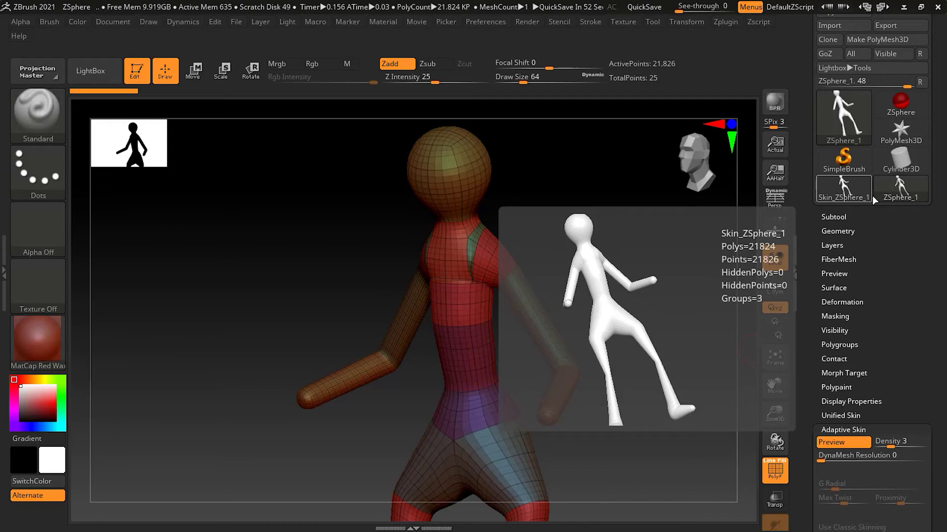
pyautogui.moveTo(908, 192)
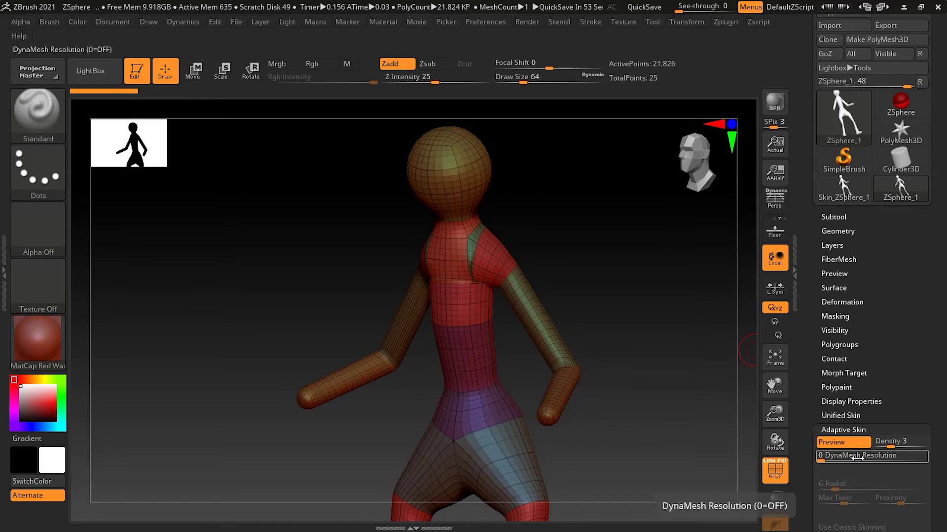
pyautogui.keyDown('ctrl'); pyautogui.moveTo(666, 363); pyautogui.dragTo(591, 309, button='right'); pyautogui.keyUp('ctrl')
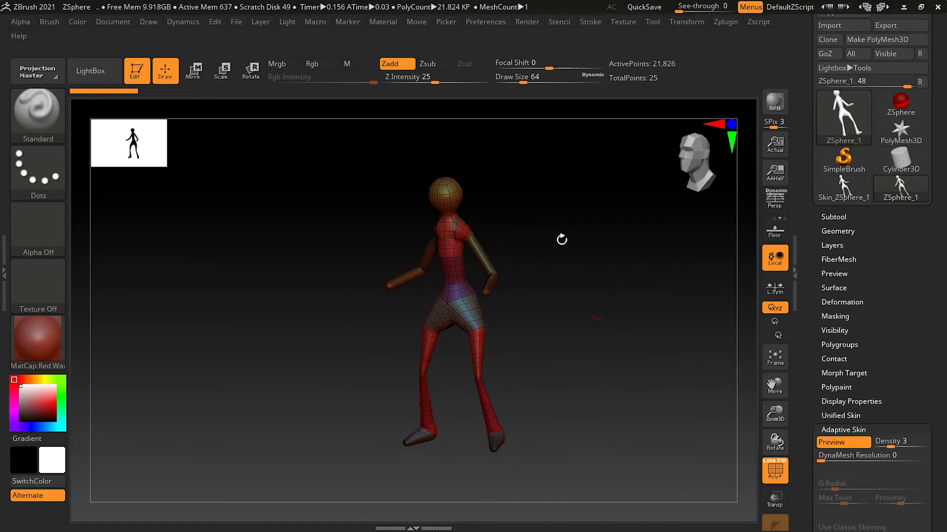
pyautogui.click(236, 22)
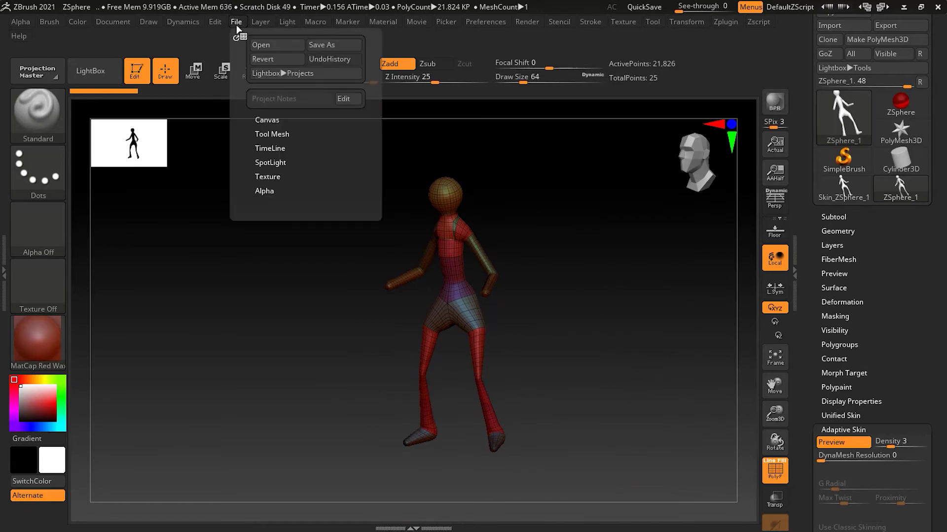
# - Open Greyhound_ZSpheres.zpr without saving the current project
pyautogui.click(260, 45)
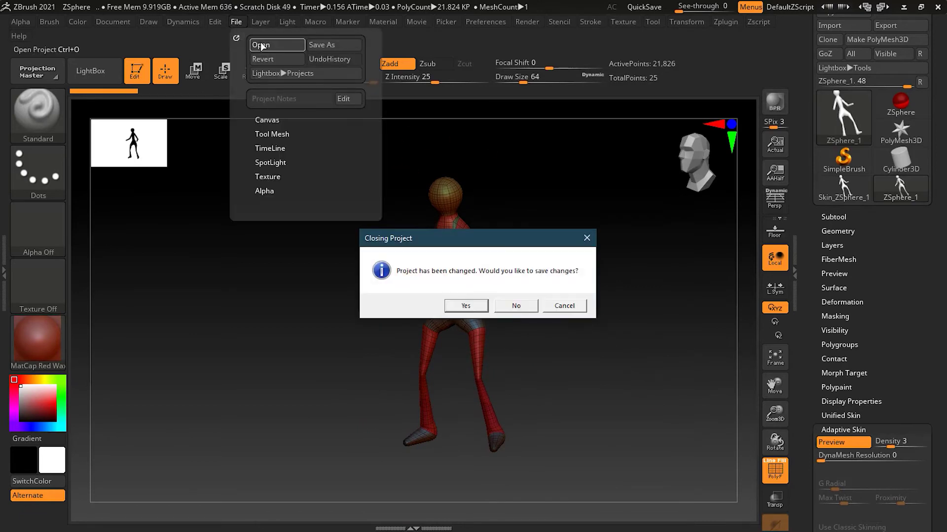
pyautogui.click(516, 305)
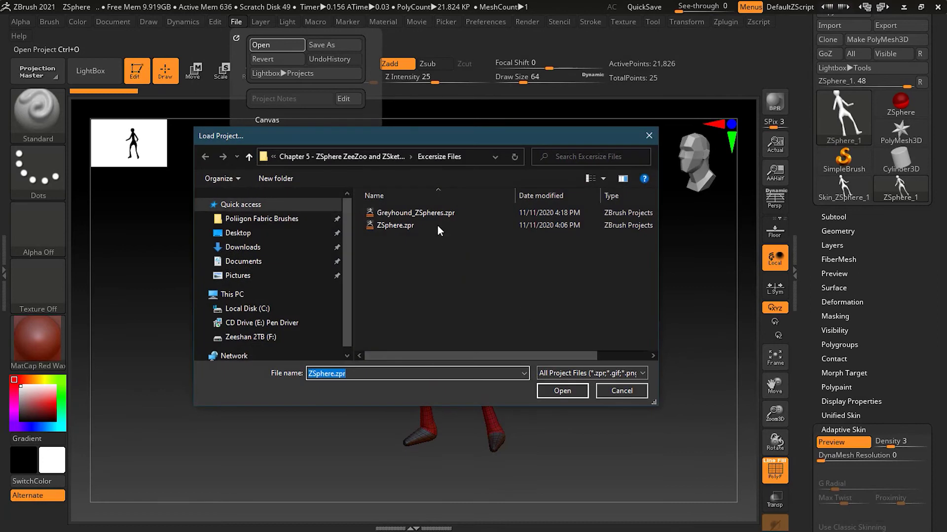
pyautogui.click(444, 213)
pyautogui.click(562, 391)
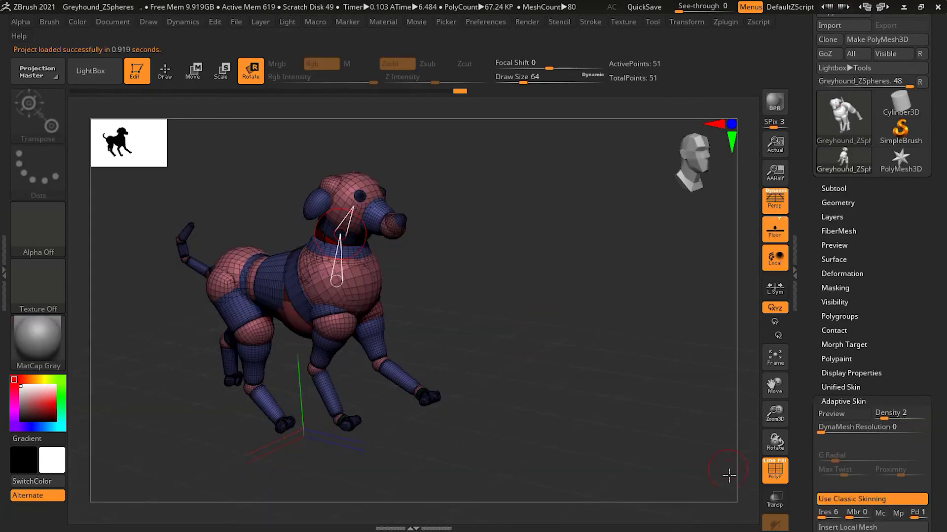
# - Turn off PolyF, frame the greyhound with F, and collapse Adaptive Skin
pyautogui.click(777, 478)
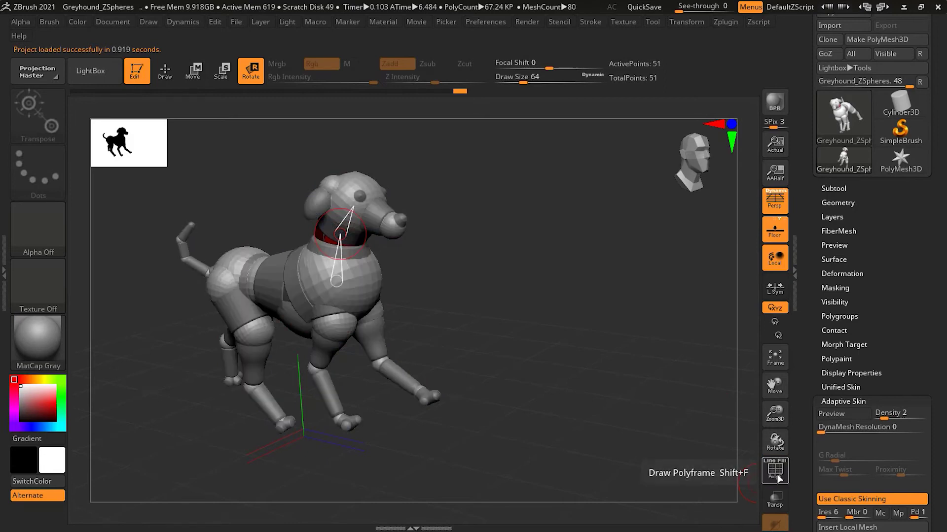
pyautogui.keyDown('alt'); pyautogui.moveTo(514, 319); pyautogui.dragTo(523, 340); pyautogui.keyUp('alt')
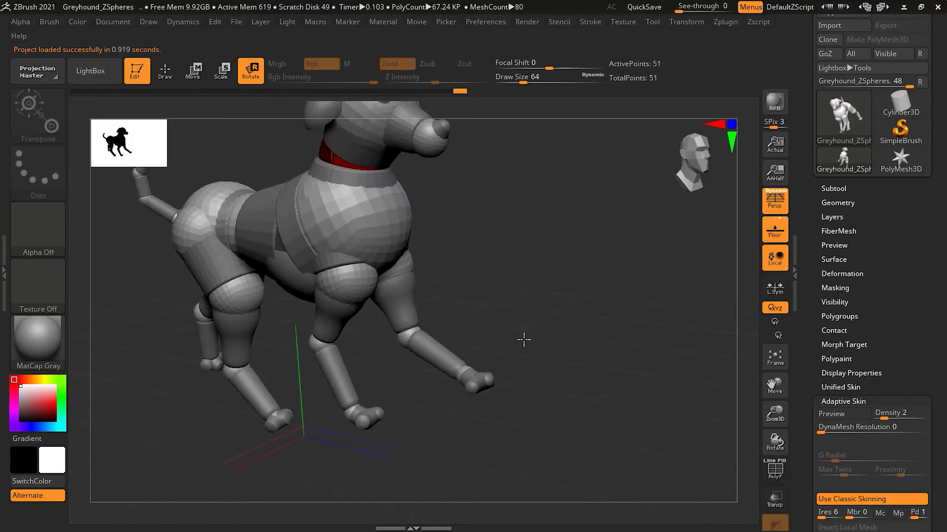
pyautogui.press('f')
pyautogui.click(860, 400)
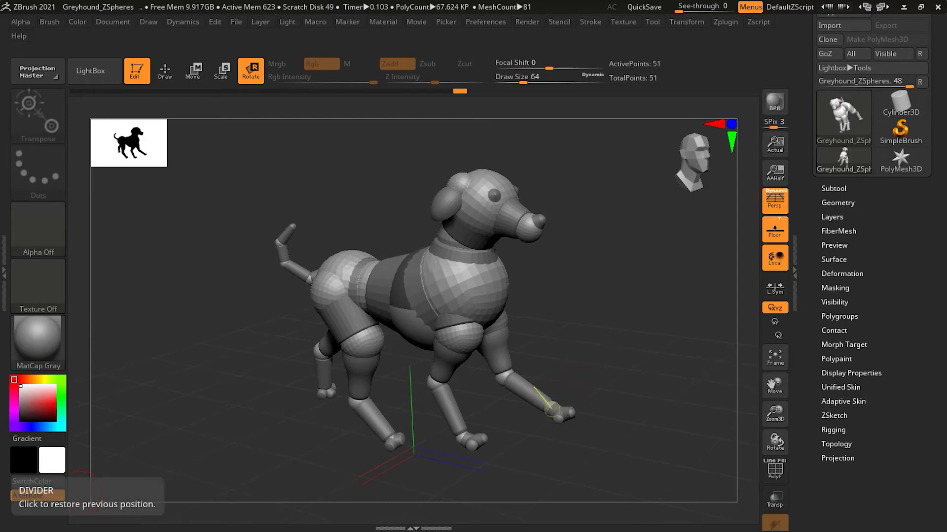
# - Turn off Use Classic Skinning and orbit around the greyhound's adaptive skin preview
pyautogui.click(862, 397)
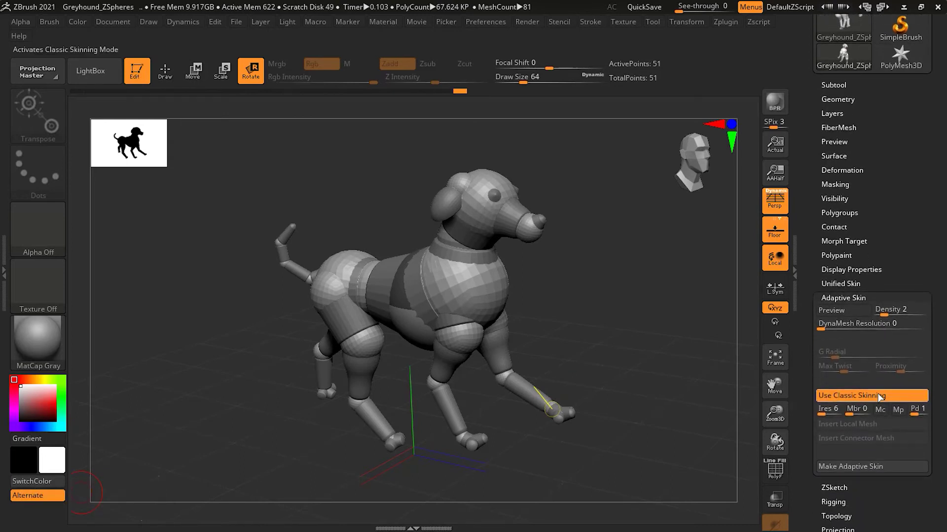
pyautogui.click(881, 396)
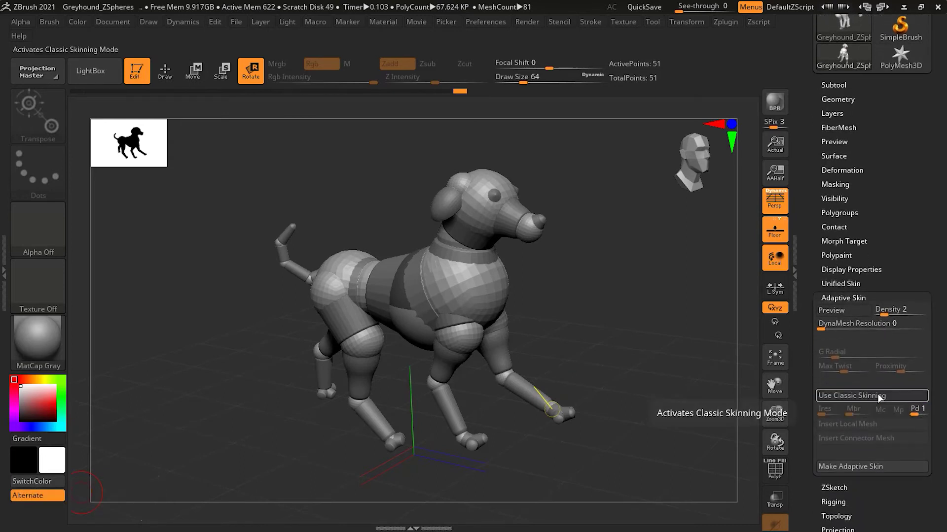
pyautogui.click(839, 311)
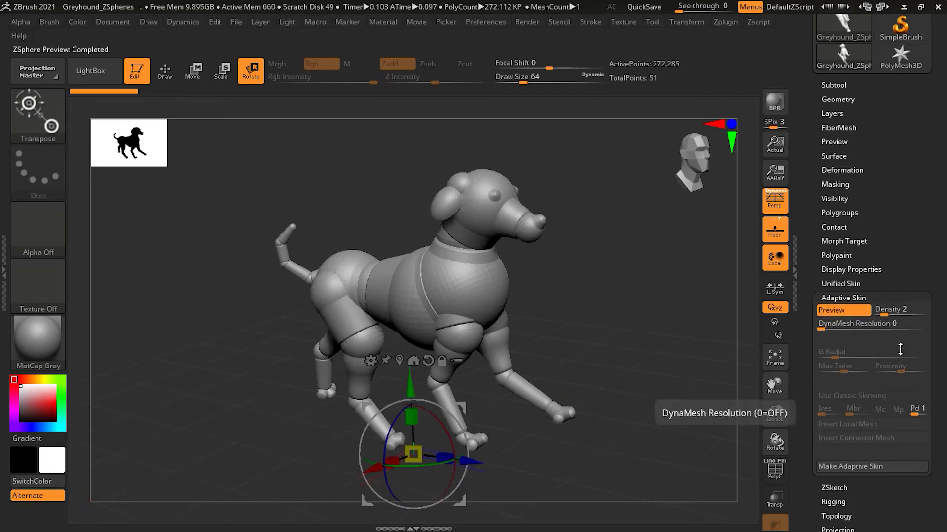
pyautogui.moveTo(649, 370); pyautogui.dragTo(630, 341)
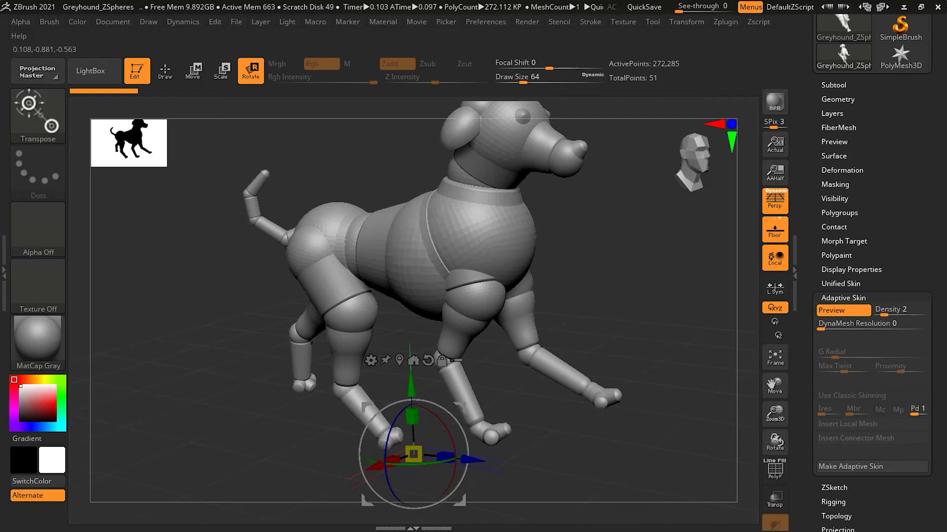
# - Re-enable Use Classic Skinning and preview the 272,285-point skin from the front
pyautogui.click(858, 313)
pyautogui.click(854, 395)
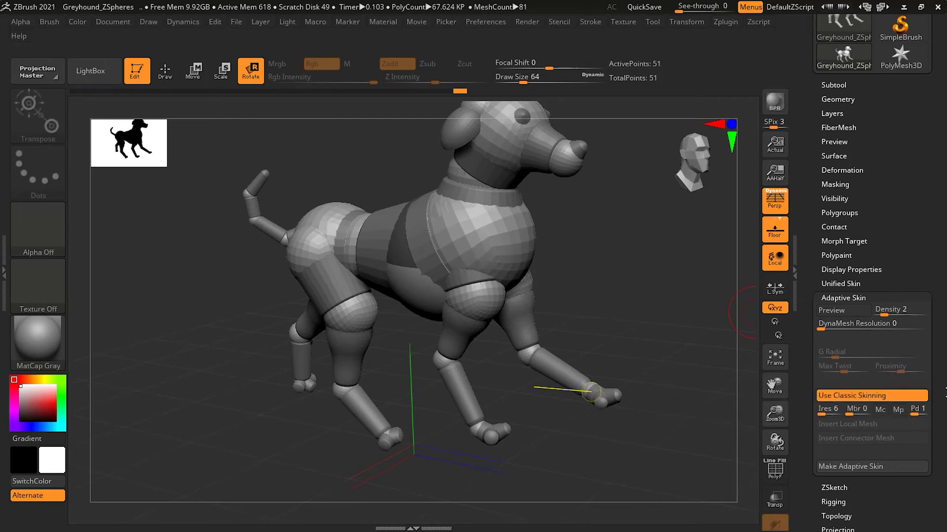
pyautogui.click(841, 310)
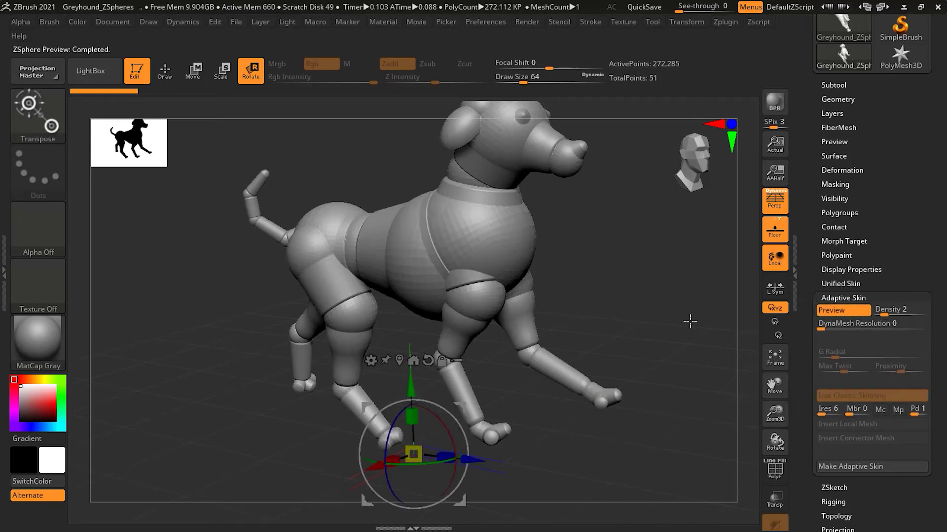
pyautogui.moveTo(672, 323); pyautogui.dragTo(670, 352)
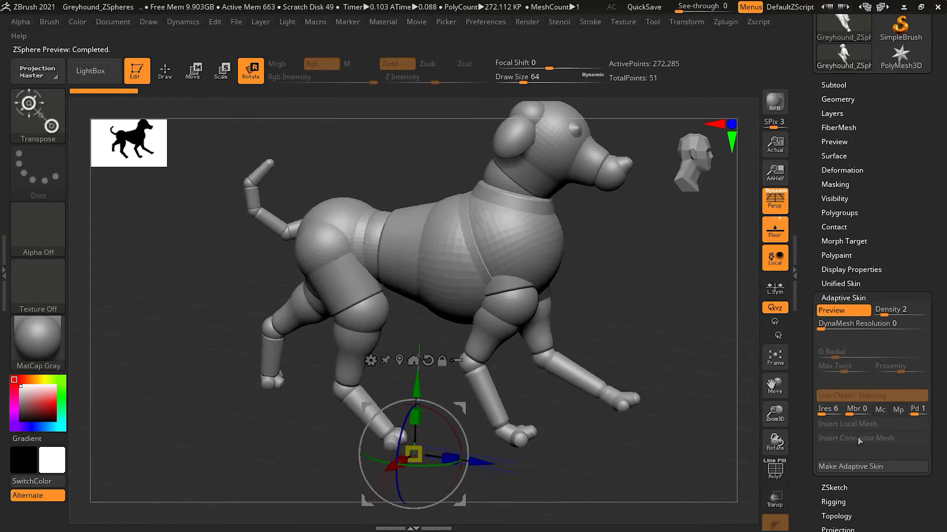
# - Generate the adaptive skin and select the new Skin_Greyhound_ZSpheres tool
pyautogui.click(868, 469)
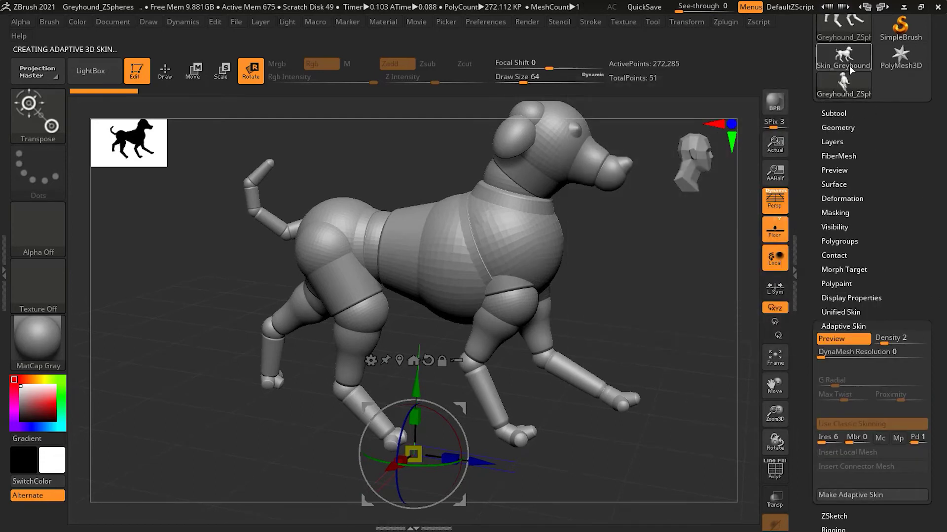
pyautogui.click(854, 82)
pyautogui.click(844, 58)
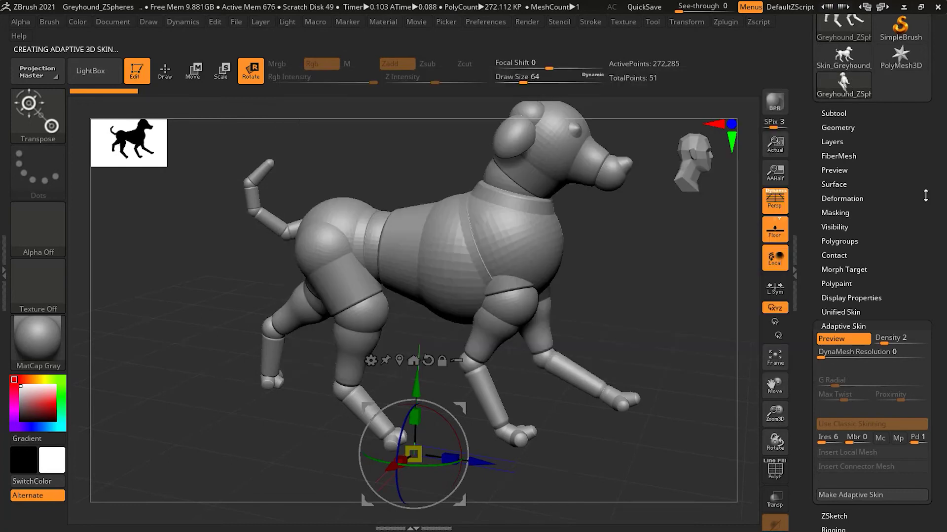
pyautogui.moveTo(857, 67)
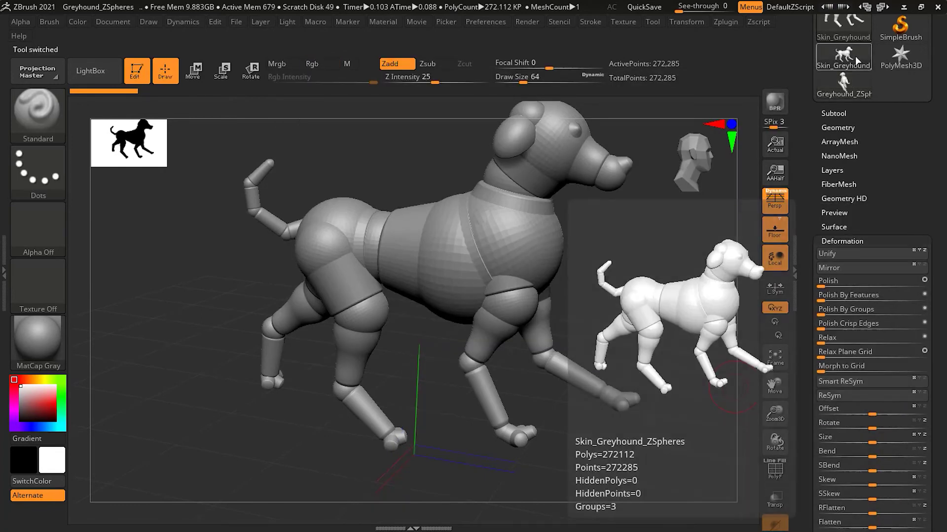
# - Collapse the deformation settings, orbit the greyhound to a side view, and show its Subtool list
pyautogui.click(850, 241)
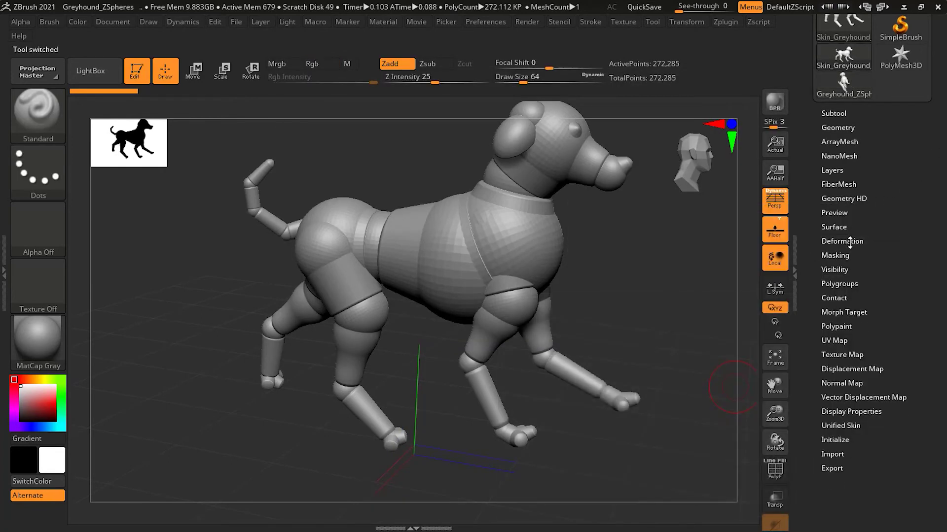
pyautogui.moveTo(659, 287)
pyautogui.mouseDown()
pyautogui.moveTo(638, 332)
pyautogui.moveTo(591, 338)
pyautogui.moveTo(635, 326)
pyautogui.moveTo(419, 321)
pyautogui.moveTo(434, 304)
pyautogui.moveTo(461, 363)
pyautogui.moveTo(442, 313)
pyautogui.moveTo(483, 276)
pyautogui.moveTo(501, 365)
pyautogui.moveTo(472, 391)
pyautogui.mouseUp()
pyautogui.press('shift')
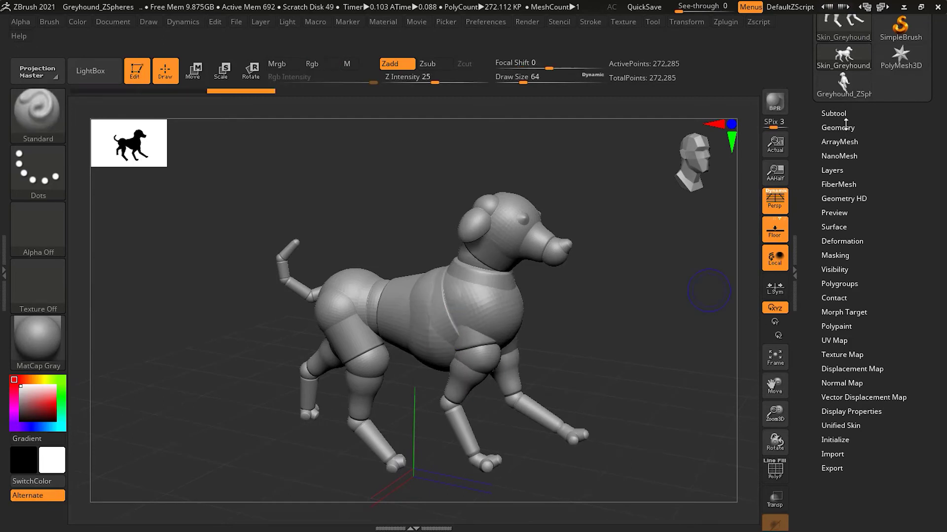
pyautogui.click(841, 114)
pyautogui.press('shift')
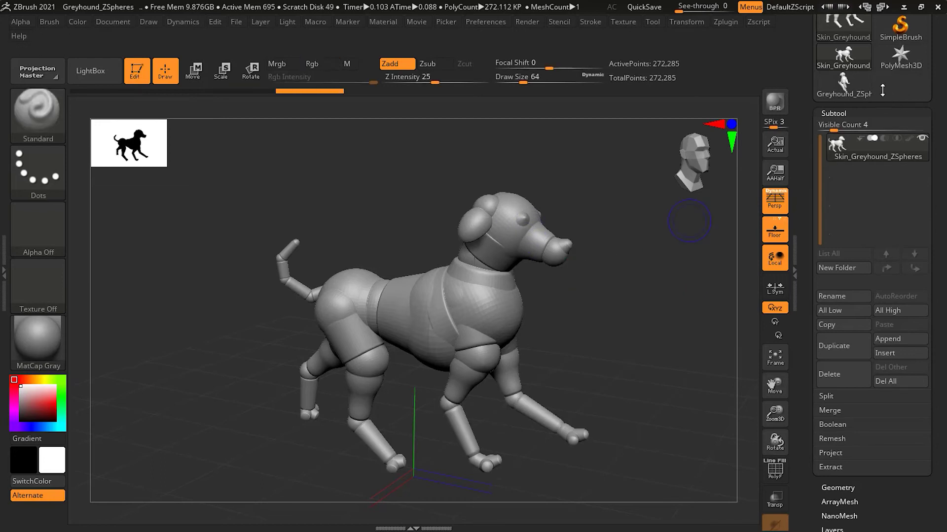
# - Reactivate Greyhound_ZSpheres, collapse Subtool, and open Adaptive Skin to edit the Density value
pyautogui.click(865, 84)
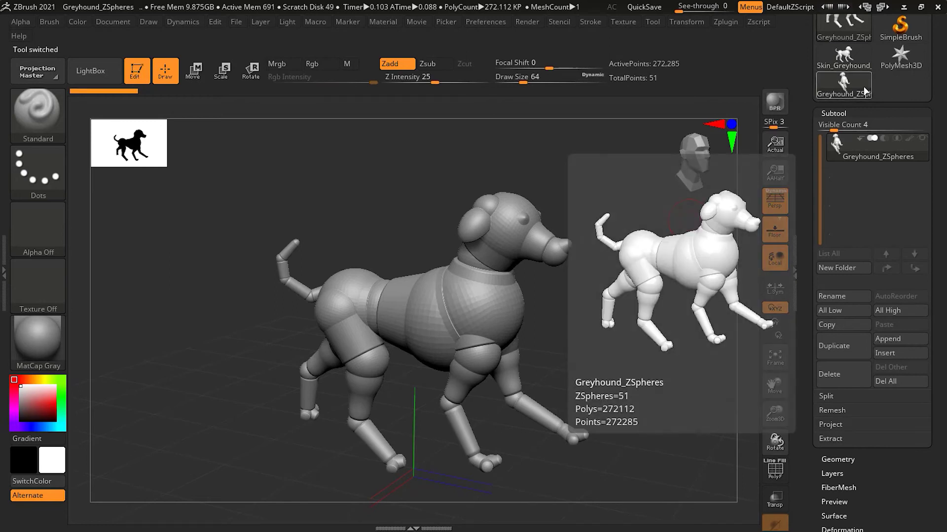
pyautogui.click(847, 113)
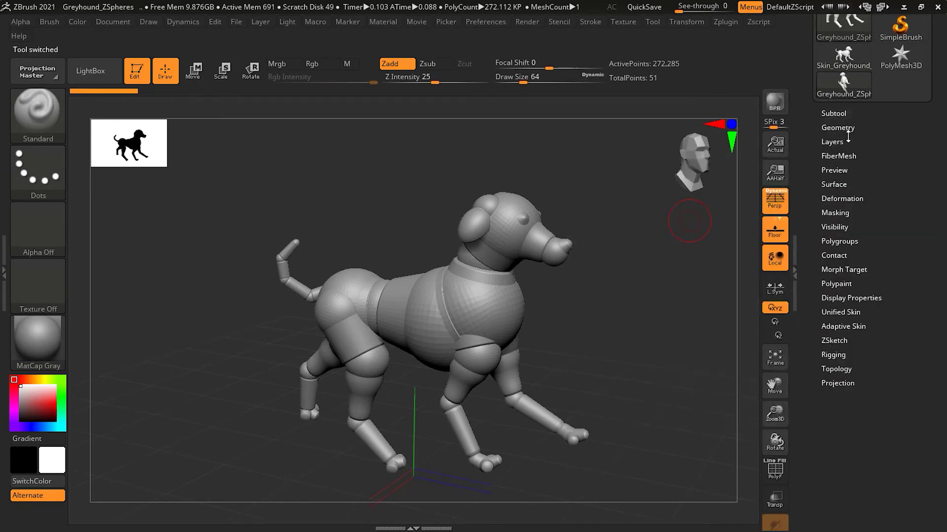
pyautogui.click(851, 326)
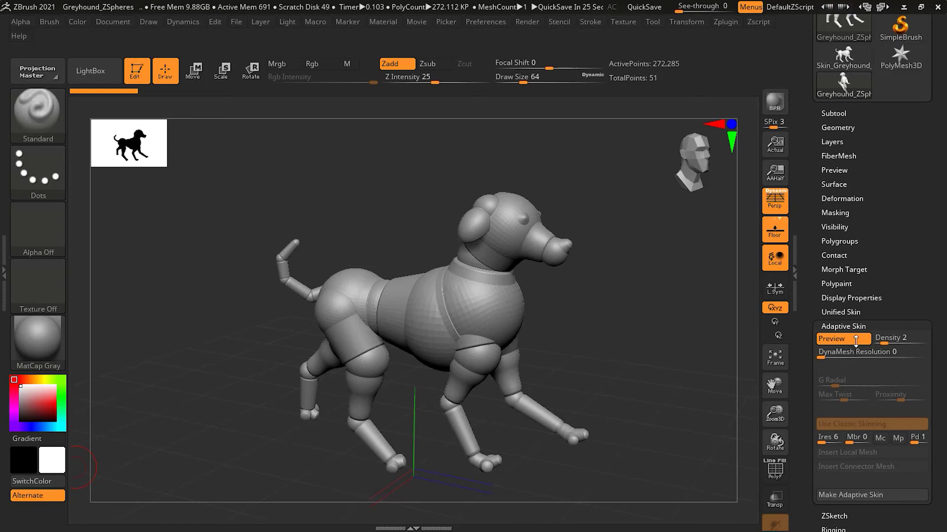
pyautogui.click(851, 341)
# - Lower the adaptive skin Density to 1 and preview the result
pyautogui.moveTo(890, 340); pyautogui.dragTo(875, 339)
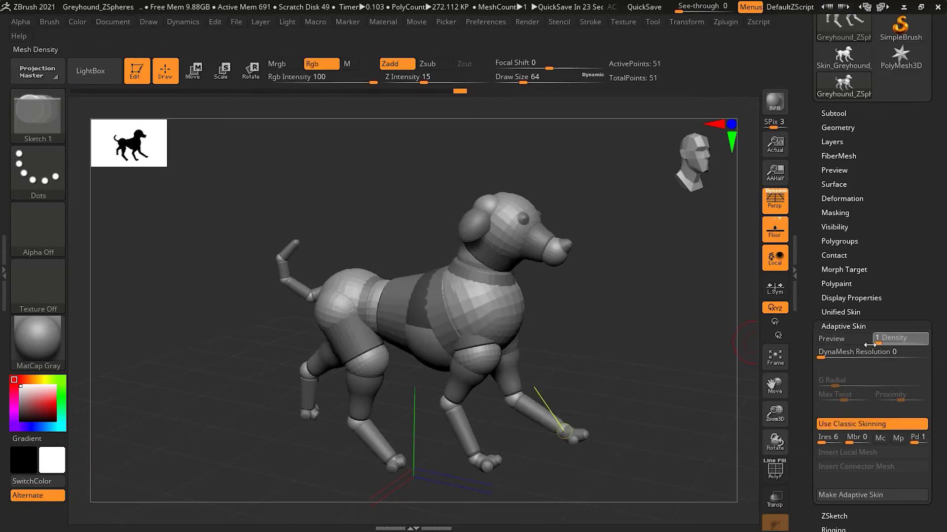
pyautogui.click(840, 341)
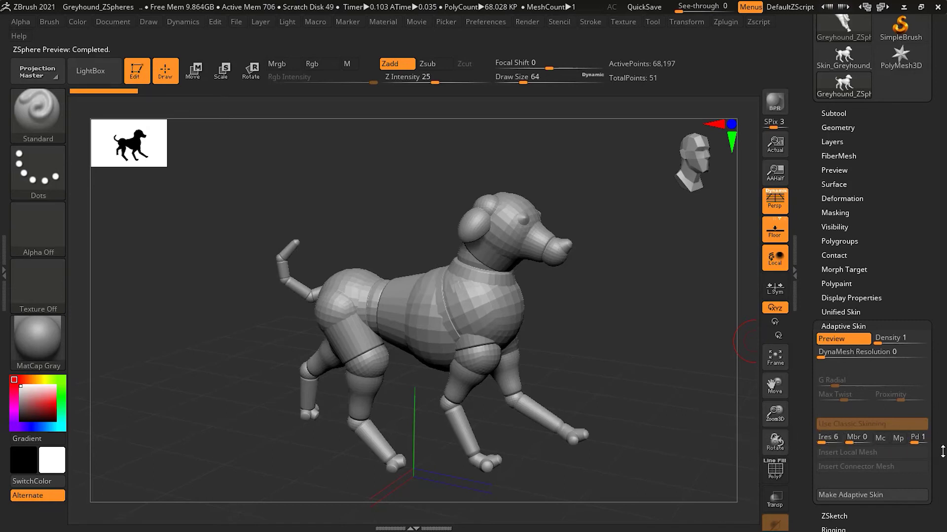
pyautogui.moveTo(942, 450); pyautogui.dragTo(943, 420)
pyautogui.click(859, 309)
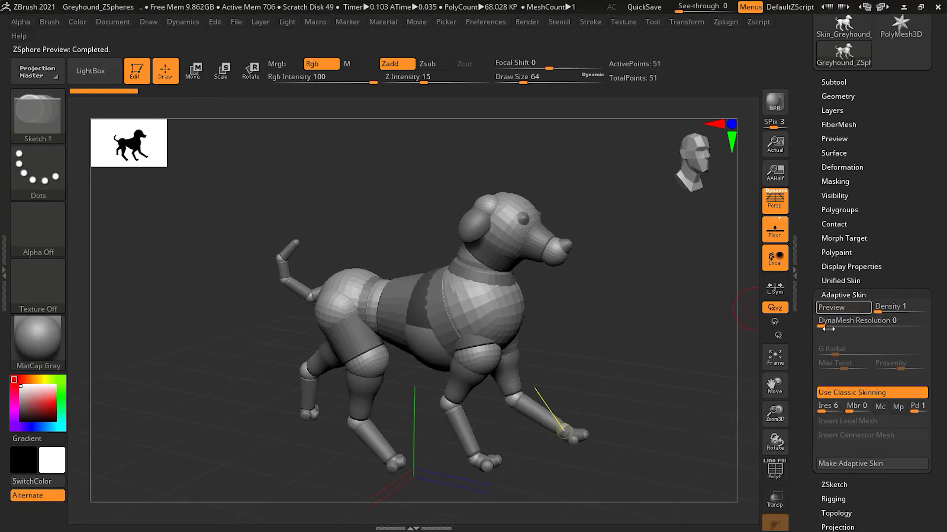
# - Compare skin previews at DynaMesh Resolution 96 and 16, settling on 96
pyautogui.moveTo(829, 329); pyautogui.dragTo(846, 331)
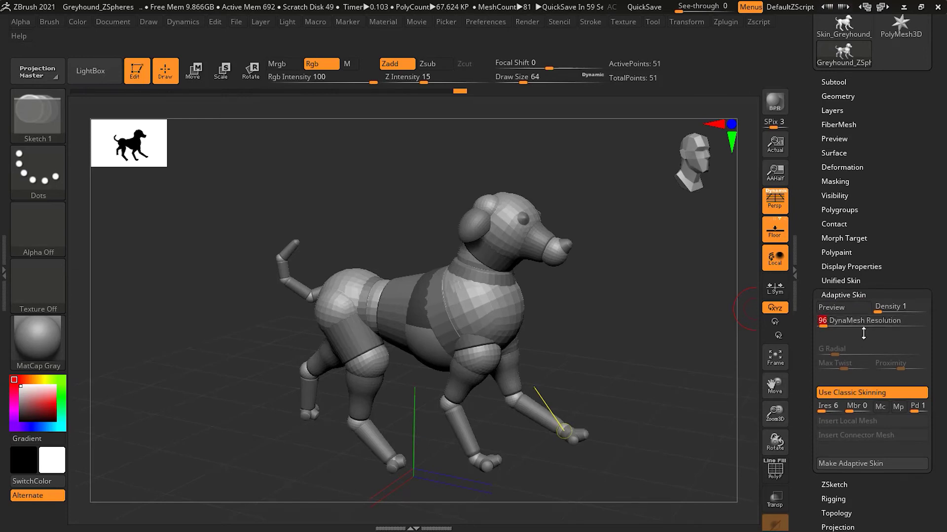
pyautogui.click(832, 307)
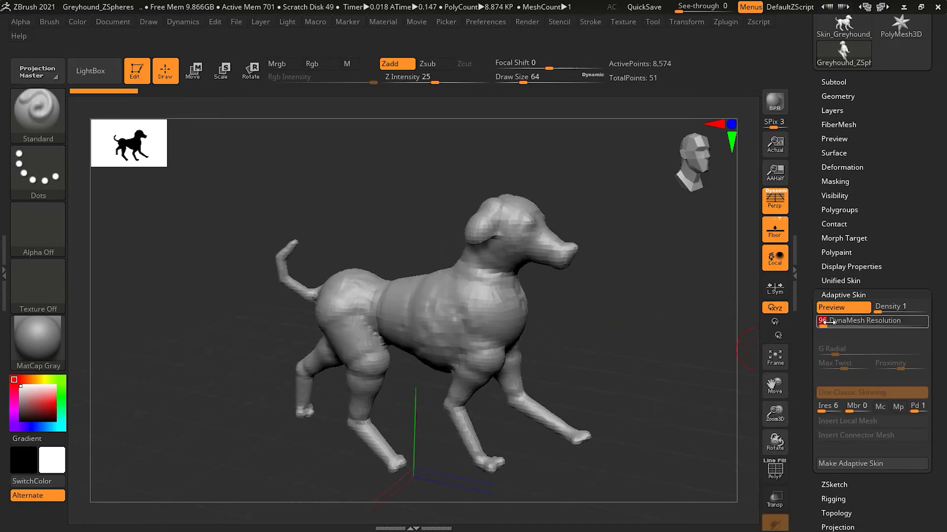
pyautogui.write('10')
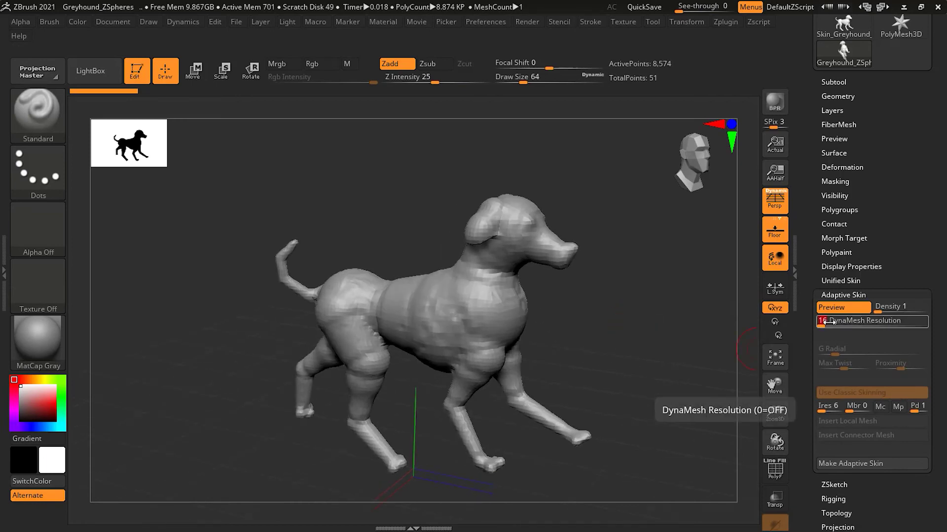
pyautogui.press('Return')
pyautogui.click(852, 309)
pyautogui.click(853, 310)
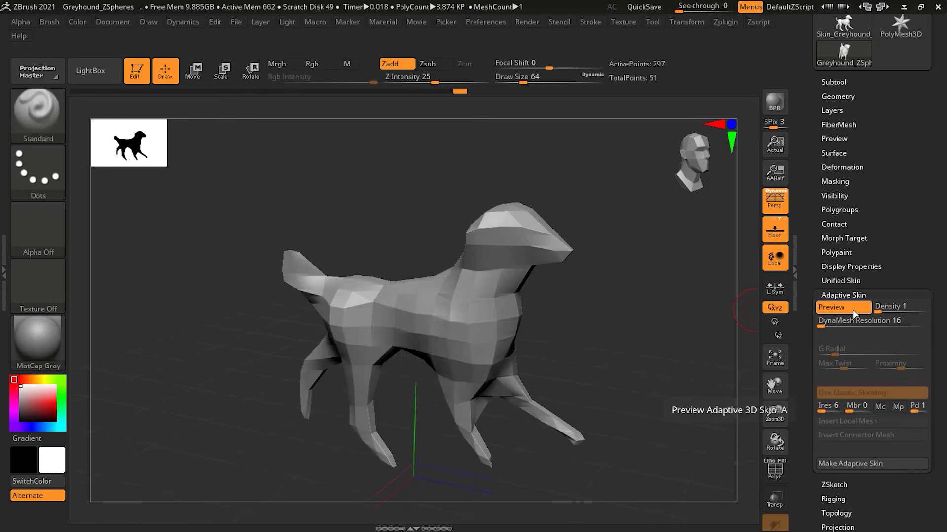
pyautogui.click(841, 307)
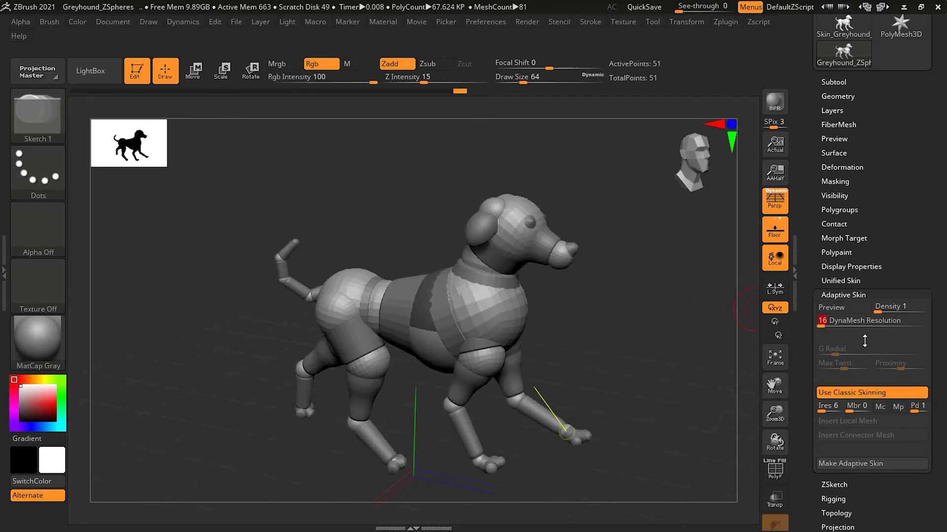
pyautogui.write('100')
pyautogui.press('Return')
pyautogui.click(830, 304)
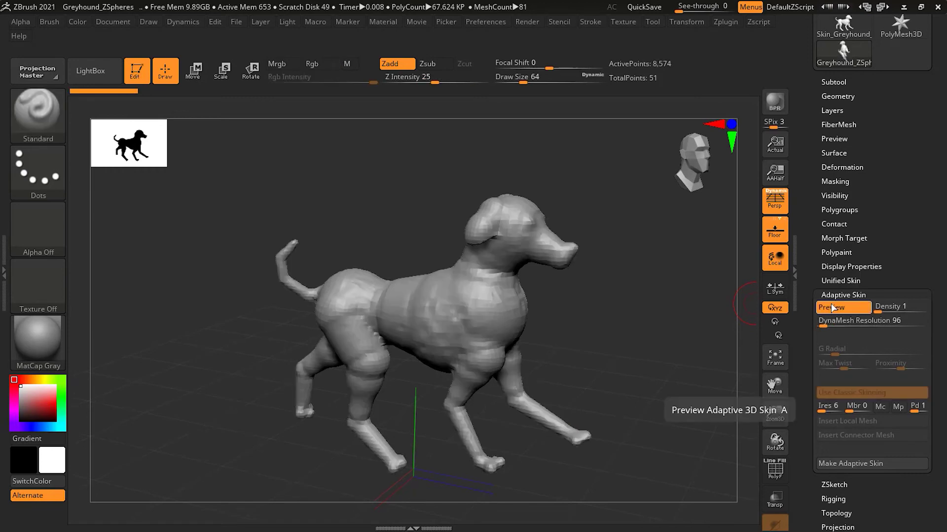
pyautogui.moveTo(674, 321); pyautogui.dragTo(641, 358)
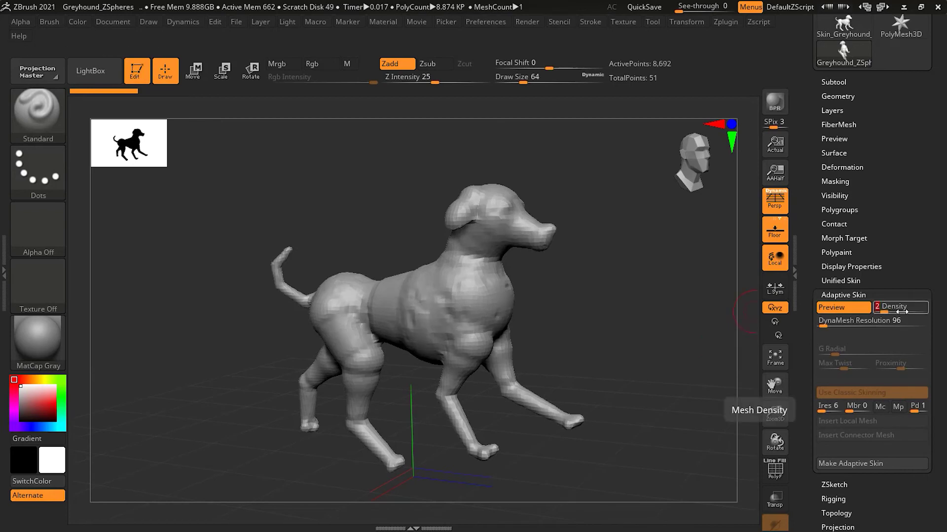
# - Set Density to 2, preview the fused skin, and make the adaptive skin
pyautogui.write('2')
pyautogui.press('Return')
pyautogui.click(842, 309)
pyautogui.click(842, 309)
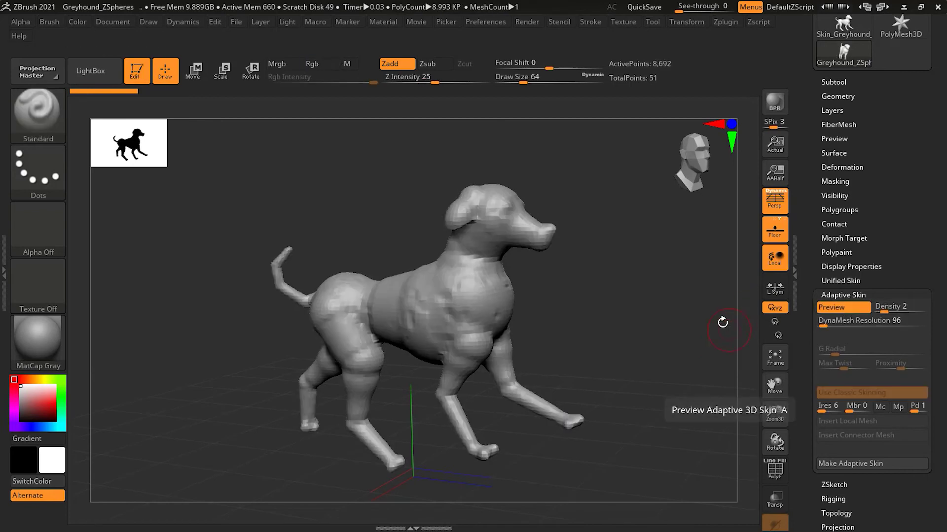
pyautogui.moveTo(722, 321); pyautogui.dragTo(744, 340)
pyautogui.click(880, 464)
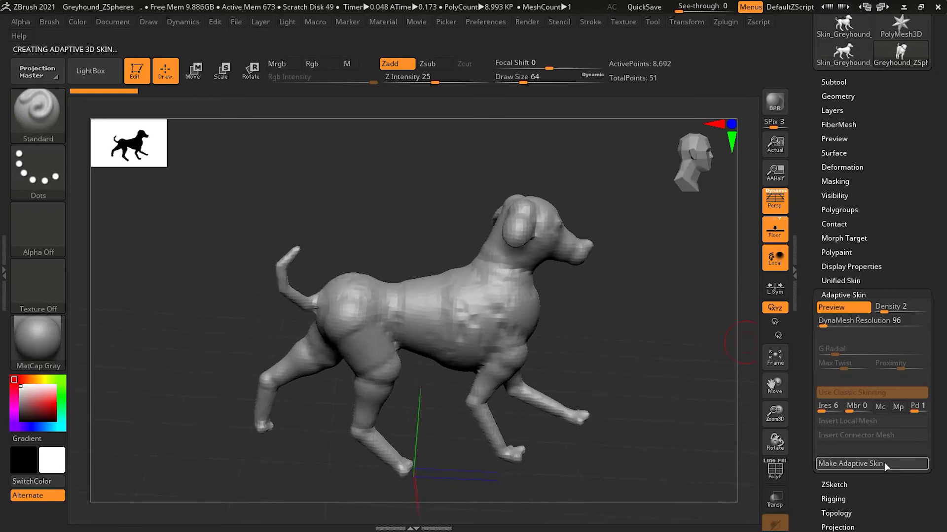
# - Switch to the new Skin_Greyhound mesh and smooth its torso, chest, shoulder and foreleg
pyautogui.click(910, 123)
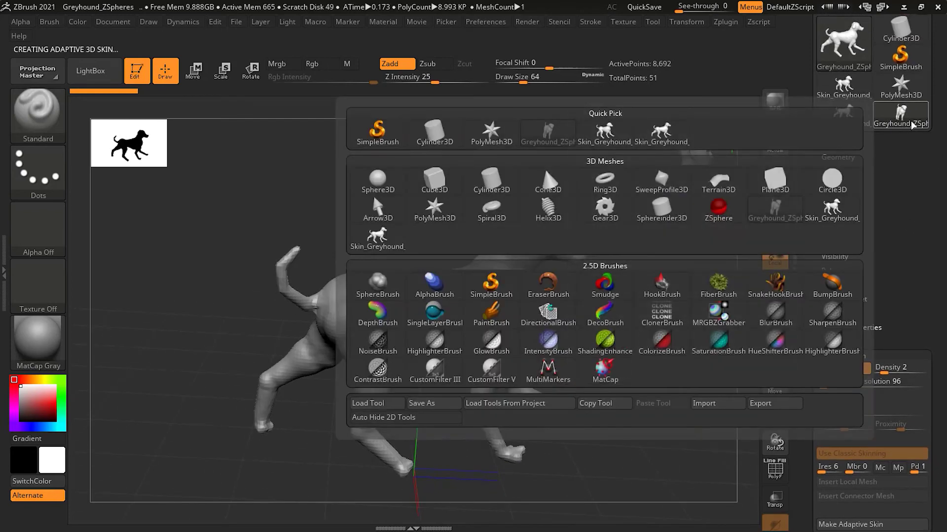
pyautogui.click(859, 120)
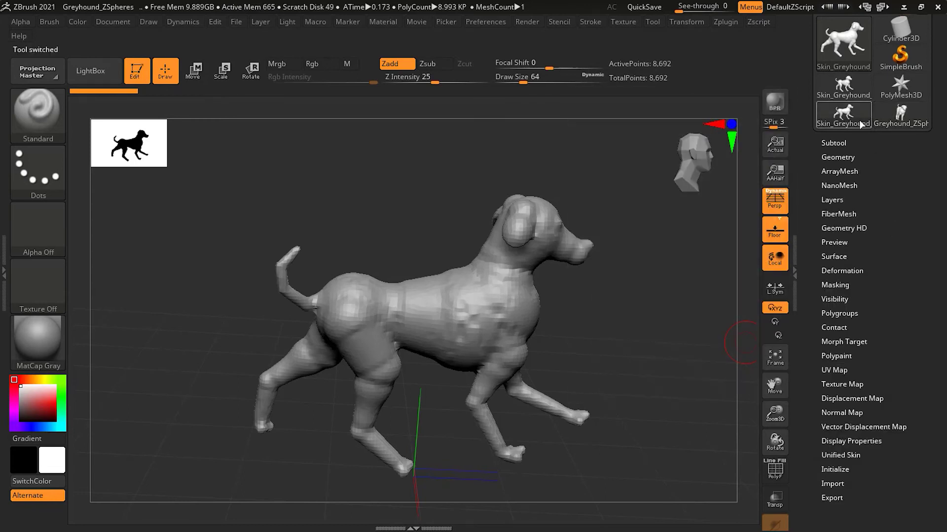
pyautogui.press('shift')
pyautogui.moveTo(462, 320)
pyautogui.keyDown('shift'); pyautogui.mouseDown()
pyautogui.moveTo(419, 331)
pyautogui.moveTo(396, 312)
pyautogui.moveTo(373, 380)
pyautogui.moveTo(379, 402)
pyautogui.moveTo(345, 309)
pyautogui.moveTo(329, 297)
pyautogui.mouseUp(); pyautogui.keyUp('shift')
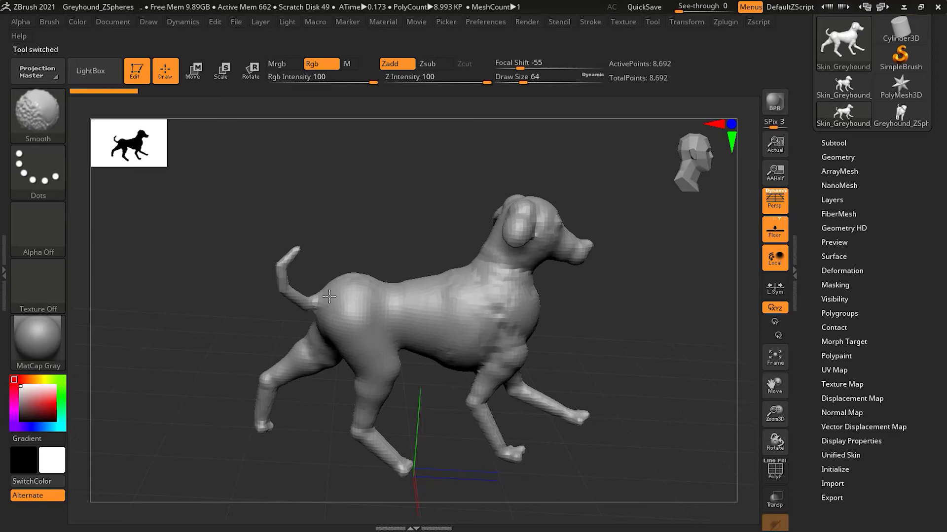
pyautogui.moveTo(501, 345)
pyautogui.keyDown('shift'); pyautogui.mouseDown()
pyautogui.moveTo(516, 350)
pyautogui.moveTo(512, 269)
pyautogui.moveTo(518, 363)
pyautogui.moveTo(475, 390)
pyautogui.moveTo(512, 444)
pyautogui.mouseUp(); pyautogui.keyUp('shift')
pyautogui.moveTo(649, 445)
pyautogui.mouseDown()
pyautogui.moveTo(598, 445)
pyautogui.moveTo(581, 419)
pyautogui.mouseUp()
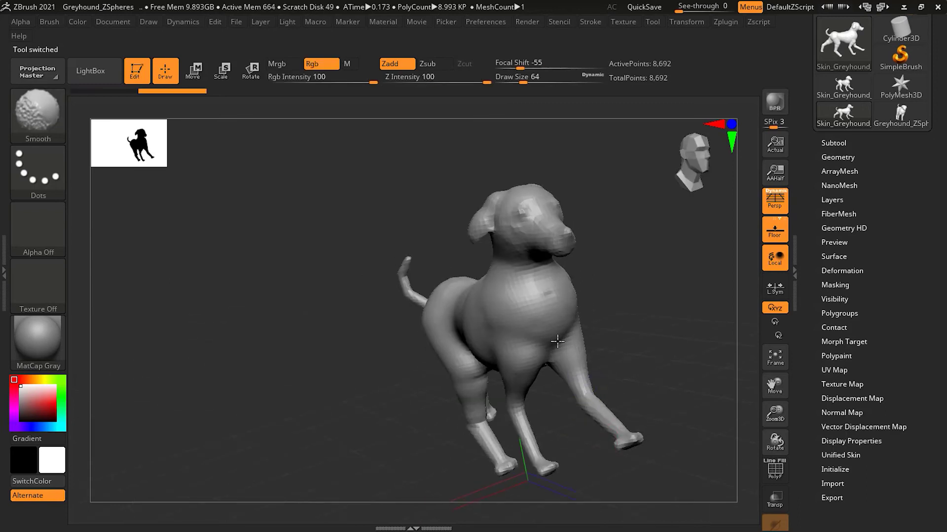
pyautogui.moveTo(659, 363)
pyautogui.mouseDown()
pyautogui.moveTo(476, 256)
pyautogui.moveTo(493, 266)
pyautogui.mouseUp()
# - Smooth the muzzle, hind legs and tail, then undo the tail and near-leg smoothing
pyautogui.moveTo(416, 341)
pyautogui.mouseDown()
pyautogui.moveTo(516, 210)
pyautogui.moveTo(298, 340)
pyautogui.moveTo(393, 169)
pyautogui.moveTo(402, 178)
pyautogui.mouseUp()
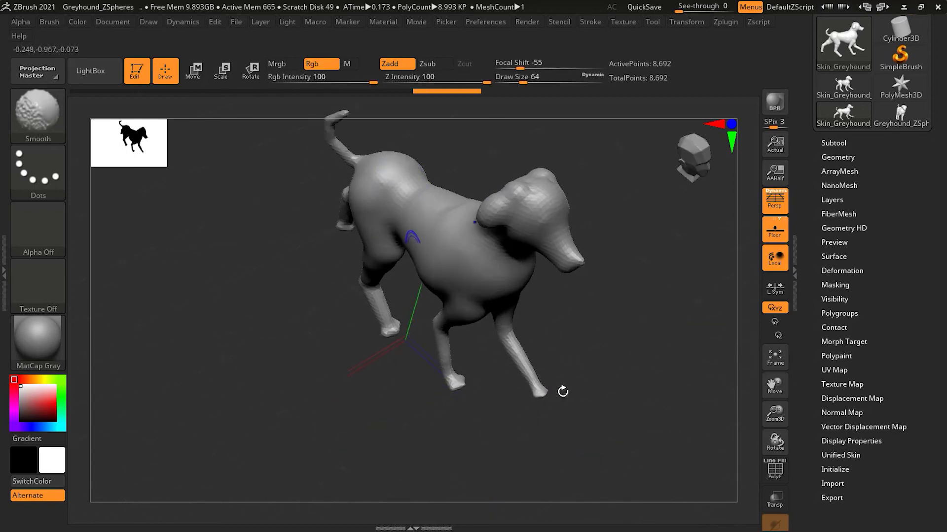
pyautogui.moveTo(556, 391); pyautogui.dragTo(641, 312)
pyautogui.moveTo(589, 345)
pyautogui.mouseDown()
pyautogui.moveTo(638, 345)
pyautogui.moveTo(566, 335)
pyautogui.mouseUp()
pyautogui.press('shift')
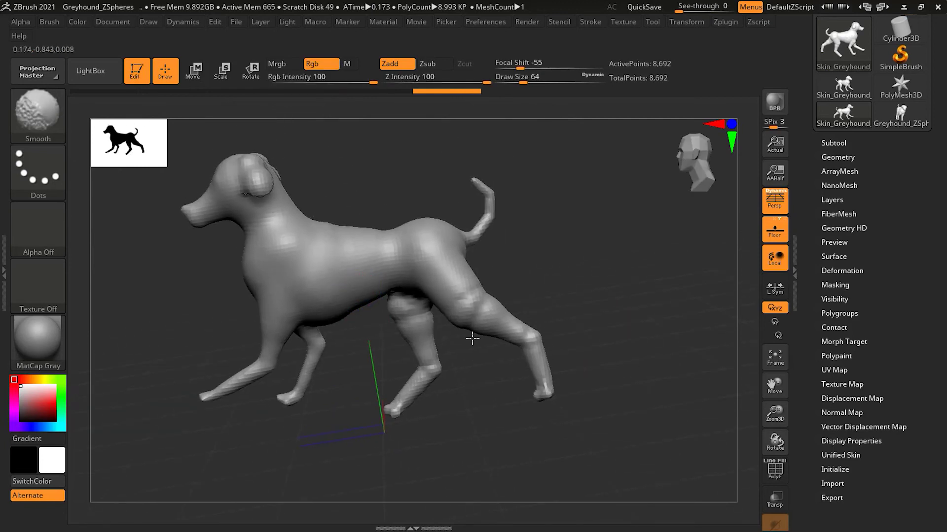
pyautogui.moveTo(496, 311)
pyautogui.keyDown('shift'); pyautogui.mouseDown()
pyautogui.moveTo(535, 335)
pyautogui.moveTo(543, 389)
pyautogui.mouseUp(); pyautogui.keyUp('shift')
pyautogui.moveTo(424, 315)
pyautogui.keyDown('shift'); pyautogui.mouseDown()
pyautogui.moveTo(399, 311)
pyautogui.moveTo(416, 363)
pyautogui.mouseUp(); pyautogui.keyUp('shift')
pyautogui.moveTo(452, 212)
pyautogui.keyDown('shift'); pyautogui.mouseDown()
pyautogui.moveTo(486, 205)
pyautogui.moveTo(480, 183)
pyautogui.mouseUp(); pyautogui.keyUp('shift')
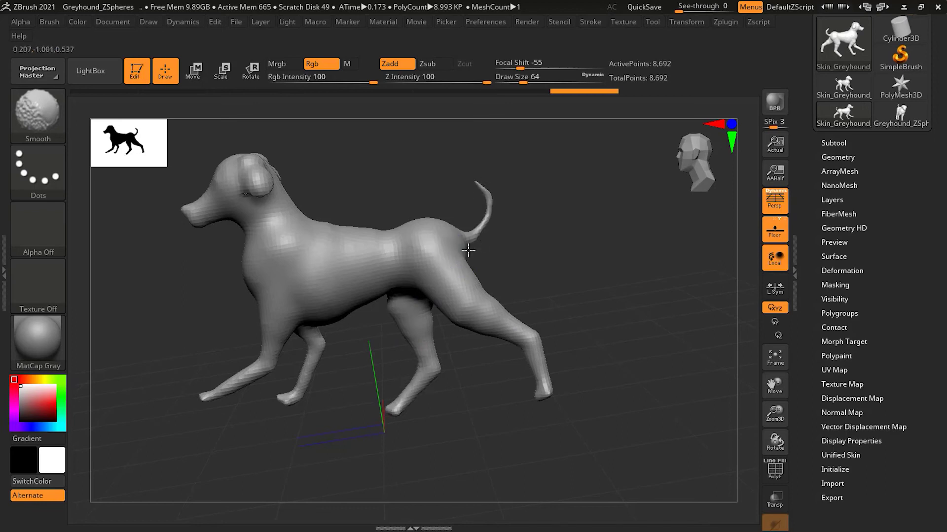
pyautogui.hotkey('ctrl', 'z')
pyautogui.hotkey('ctrl', 'z')
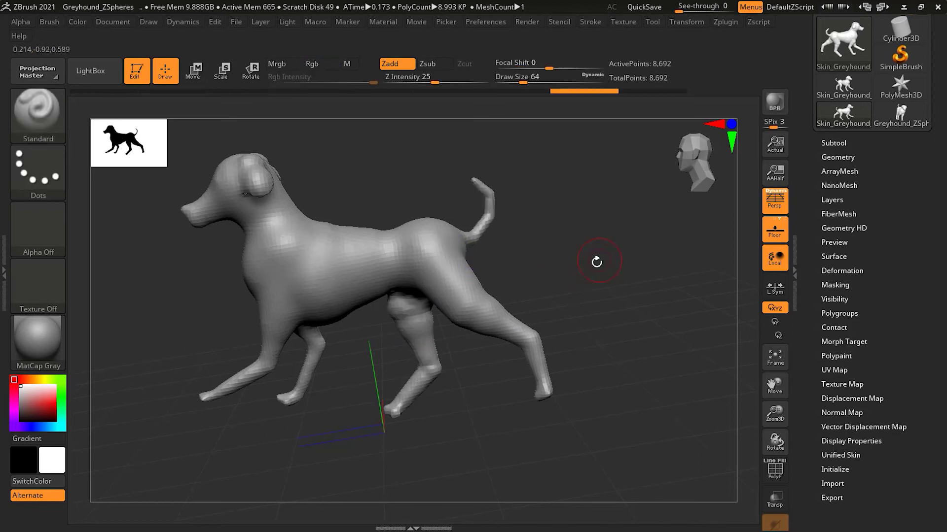
# - Lower the Smooth brush's Z Intensity, lightly smooth the hind thigh, then raise it slightly
pyautogui.press('shift')
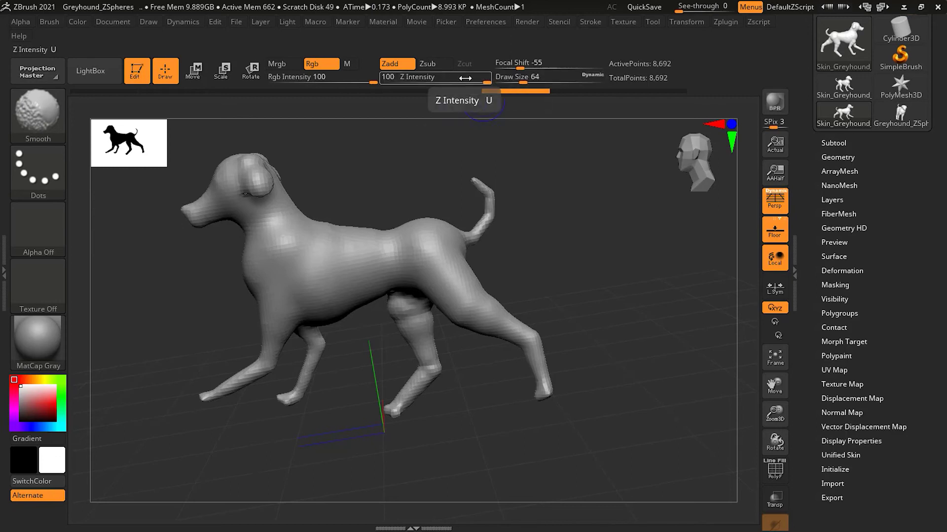
pyautogui.keyDown('shift'); pyautogui.moveTo(434, 81); pyautogui.dragTo(418, 84); pyautogui.keyUp('shift')
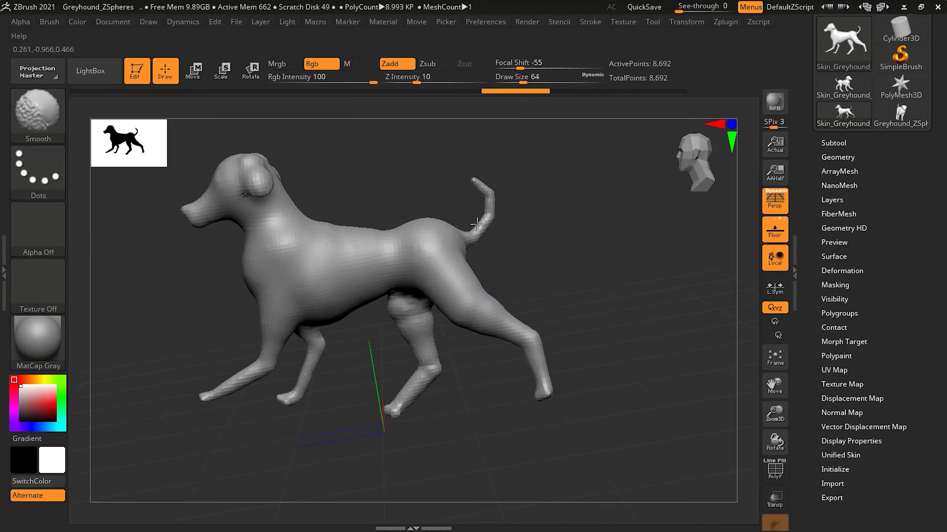
pyautogui.keyDown('shift'); pyautogui.moveTo(446, 264); pyautogui.dragTo(437, 275); pyautogui.keyUp('shift')
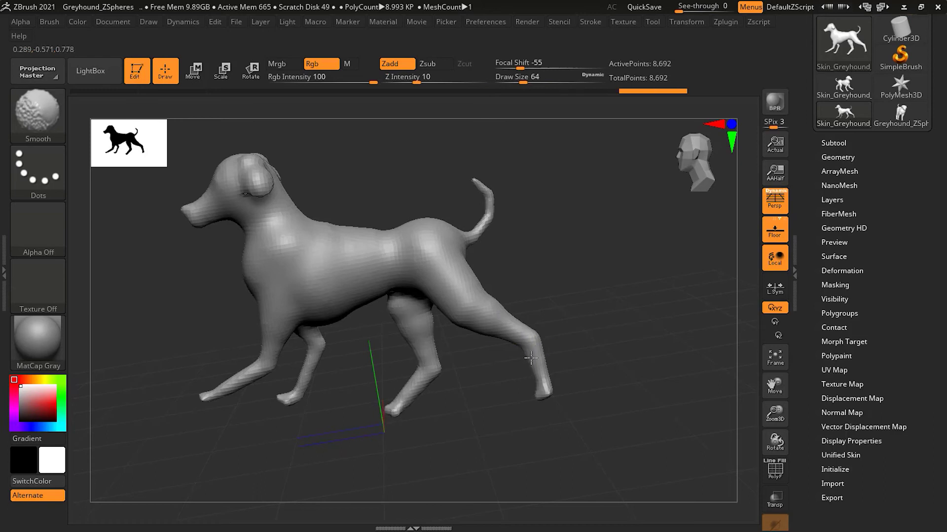
pyautogui.moveTo(420, 79); pyautogui.dragTo(433, 78)
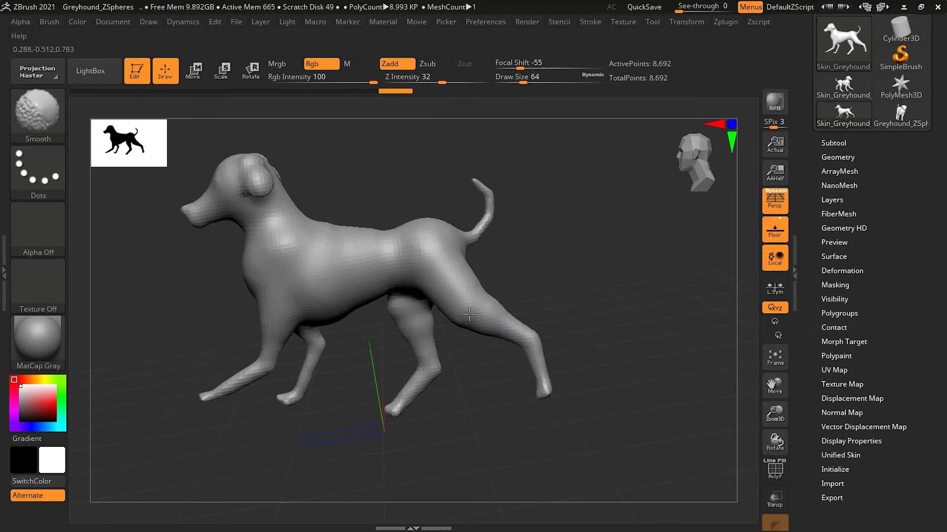
pyautogui.moveTo(579, 277)
pyautogui.mouseDown()
pyautogui.moveTo(602, 296)
pyautogui.moveTo(560, 291)
pyautogui.moveTo(400, 377)
pyautogui.moveTo(433, 398)
pyautogui.moveTo(420, 399)
pyautogui.mouseUp()
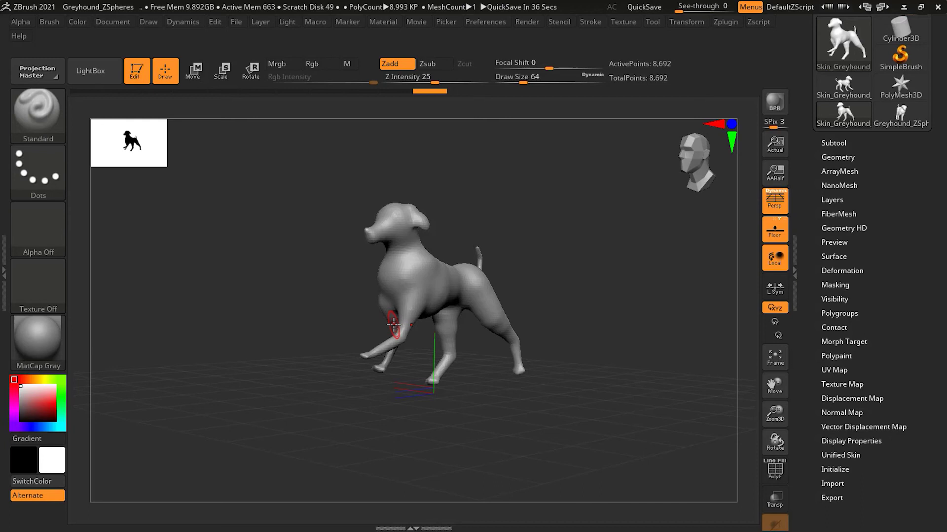
# - Compare the segmented ZSphere skin against the smooth fused skin, ending on the 8,692-point smooth mesh
pyautogui.click(898, 66)
pyautogui.click(603, 131)
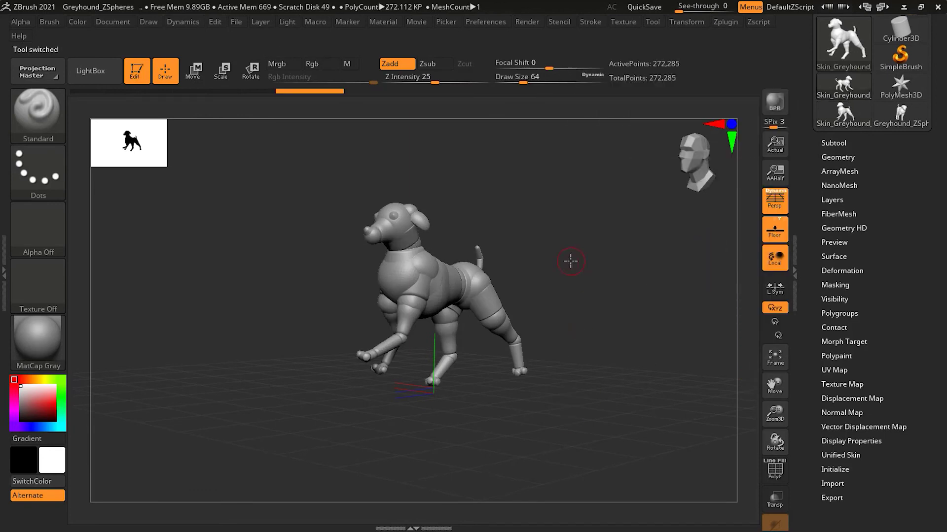
pyautogui.keyDown('ctrl'); pyautogui.moveTo(570, 262); pyautogui.dragTo(624, 296, button='right'); pyautogui.keyUp('ctrl')
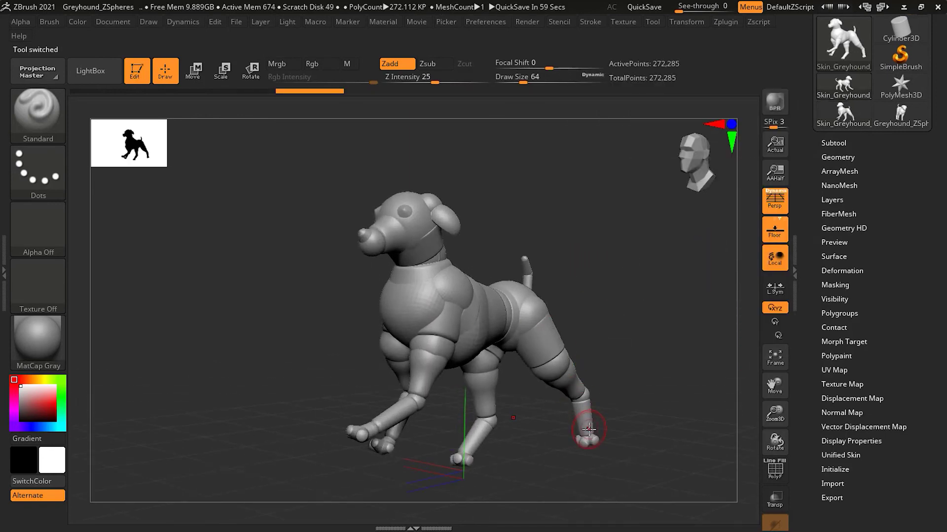
pyautogui.click(844, 115)
pyautogui.moveTo(647, 368)
pyautogui.mouseDown()
pyautogui.moveTo(612, 366)
pyautogui.moveTo(661, 360)
pyautogui.moveTo(584, 364)
pyautogui.moveTo(725, 364)
pyautogui.moveTo(634, 363)
pyautogui.mouseUp()
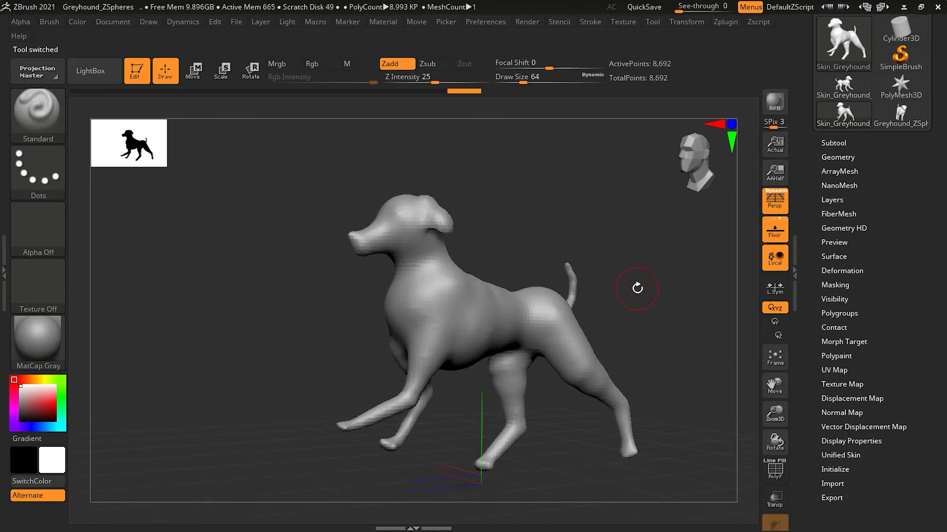
pyautogui.click(850, 98)
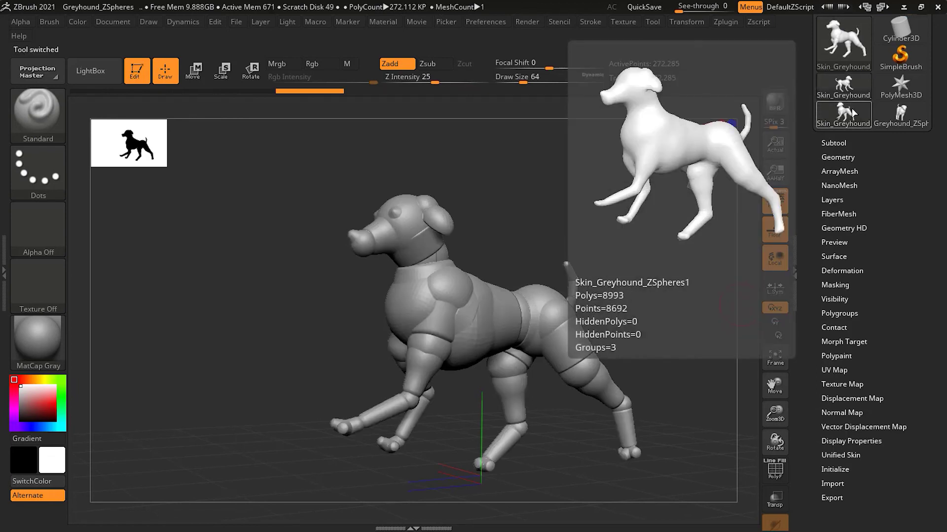
pyautogui.click(858, 114)
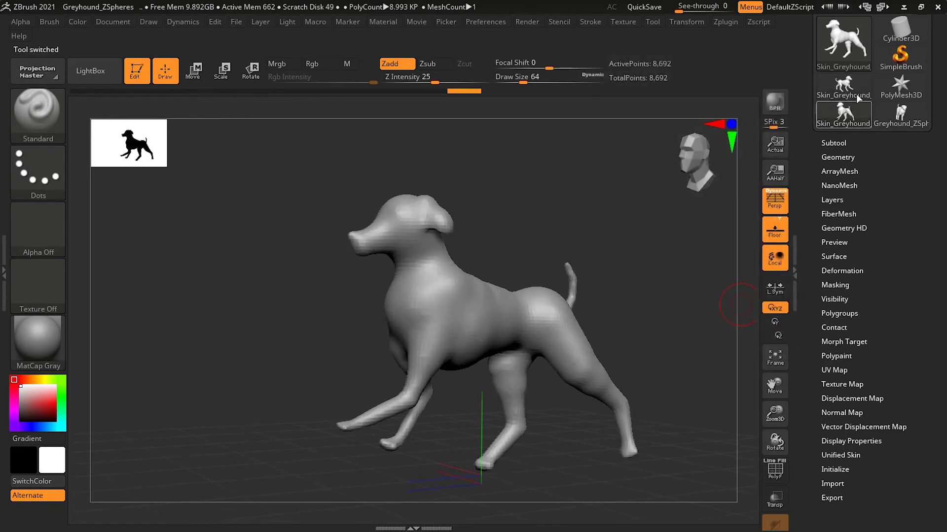
pyautogui.click(859, 112)
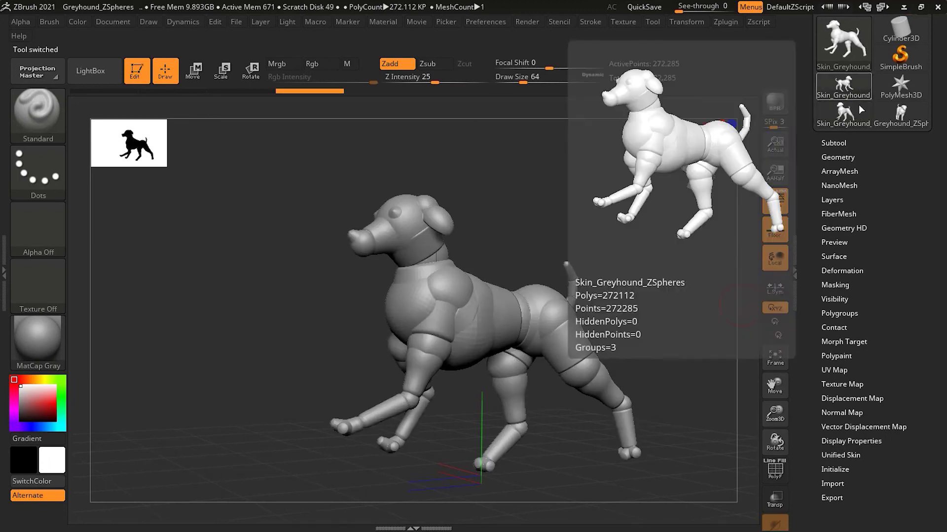
pyautogui.click(859, 88)
pyautogui.click(860, 111)
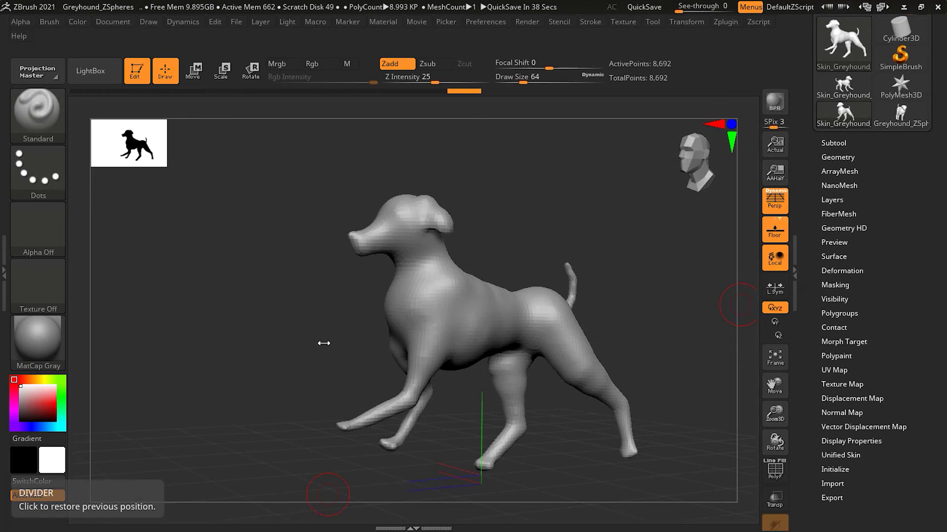
# - Select ClayBuildup and add clay to the chest and hindquarter, smoothing the marks
pyautogui.click(52, 130)
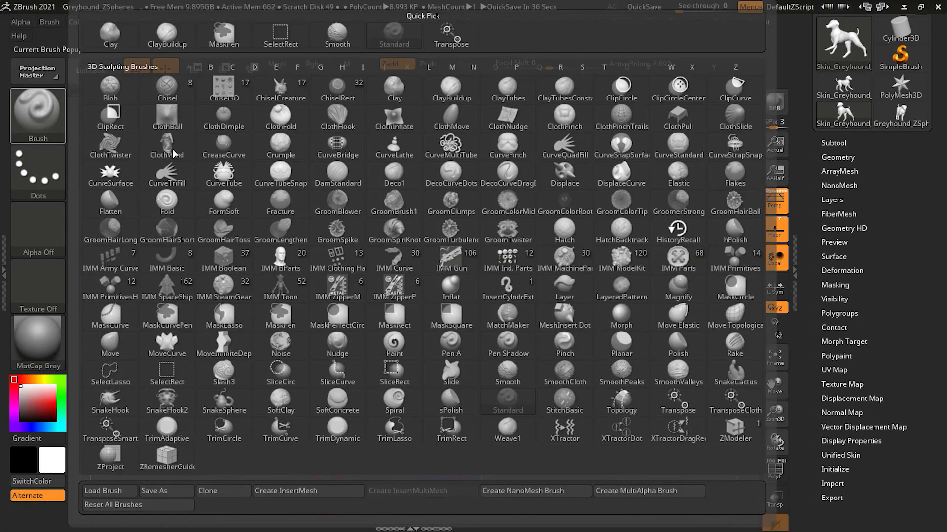
pyautogui.click(176, 40)
pyautogui.moveTo(443, 275)
pyautogui.mouseDown()
pyautogui.moveTo(442, 317)
pyautogui.moveTo(496, 321)
pyautogui.moveTo(466, 354)
pyautogui.moveTo(472, 311)
pyautogui.moveTo(433, 315)
pyautogui.mouseUp()
pyautogui.moveTo(522, 301); pyautogui.dragTo(581, 391)
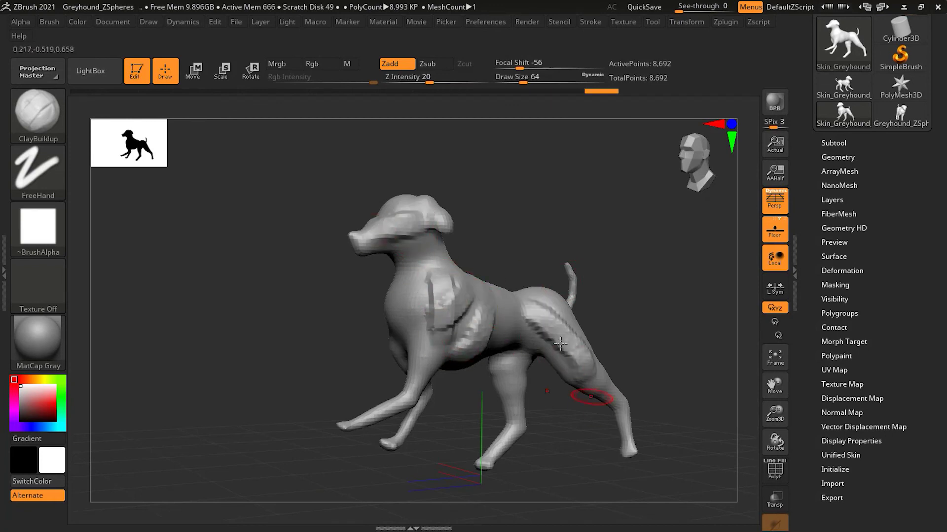
pyautogui.press('shift')
pyautogui.moveTo(546, 320)
pyautogui.keyDown('shift'); pyautogui.mouseDown()
pyautogui.moveTo(535, 297)
pyautogui.moveTo(585, 371)
pyautogui.moveTo(468, 346)
pyautogui.moveTo(492, 354)
pyautogui.moveTo(442, 323)
pyautogui.moveTo(432, 328)
pyautogui.moveTo(442, 312)
pyautogui.moveTo(466, 341)
pyautogui.mouseUp(); pyautogui.keyUp('shift')
pyautogui.moveTo(631, 295); pyautogui.dragTo(687, 296)
# - Build up clay on the hind leg and along the side, smoothing each
pyautogui.moveTo(375, 375); pyautogui.dragTo(359, 339)
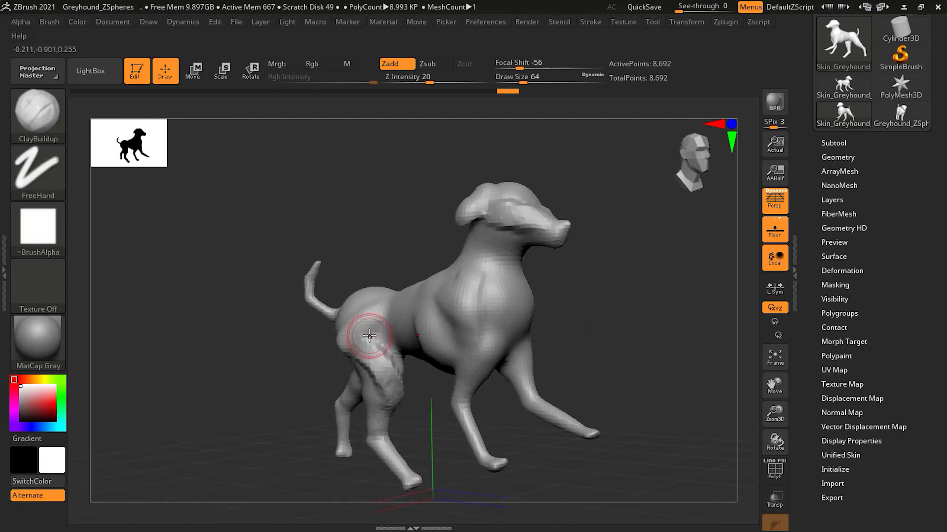
pyautogui.press('shift')
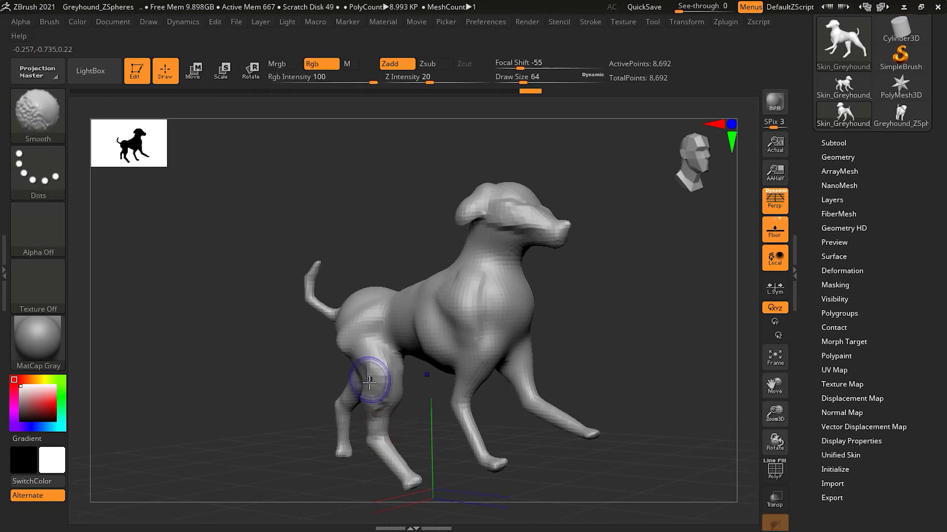
pyautogui.keyDown('shift'); pyautogui.moveTo(359, 381); pyautogui.dragTo(391, 362); pyautogui.keyUp('shift')
pyautogui.moveTo(391, 317)
pyautogui.mouseDown()
pyautogui.moveTo(410, 330)
pyautogui.moveTo(415, 316)
pyautogui.moveTo(437, 318)
pyautogui.moveTo(446, 355)
pyautogui.mouseUp()
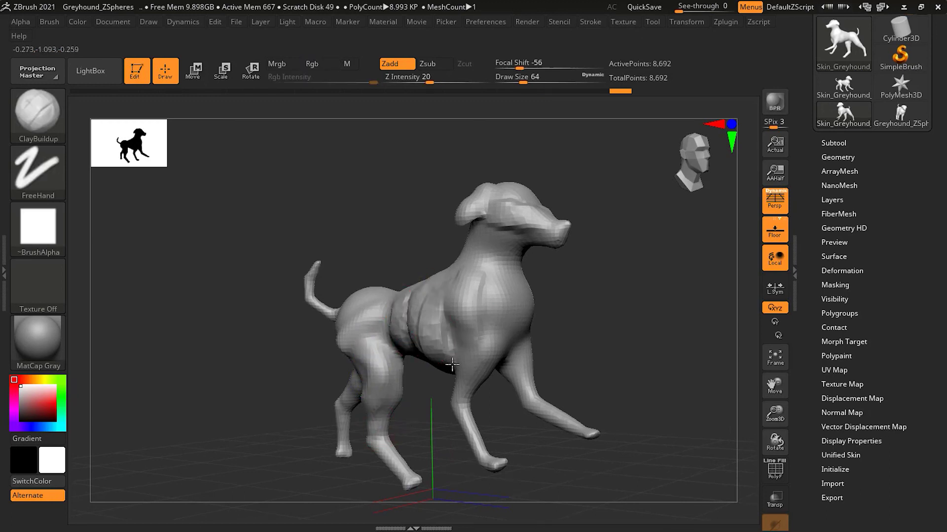
pyautogui.press('shift')
pyautogui.keyDown('shift'); pyautogui.moveTo(421, 312); pyautogui.dragTo(459, 317); pyautogui.keyUp('shift')
# - Add clay to the chest and smooth over the dog's head
pyautogui.moveTo(501, 290)
pyautogui.mouseDown()
pyautogui.moveTo(522, 309)
pyautogui.moveTo(483, 249)
pyautogui.mouseUp()
pyautogui.press('shift')
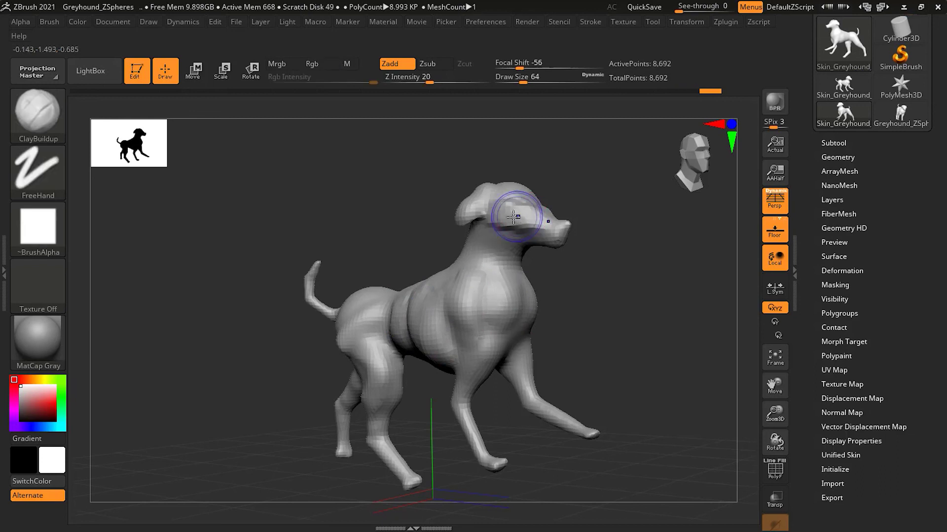
pyautogui.press('shift')
pyautogui.keyDown('shift'); pyautogui.moveTo(515, 210); pyautogui.dragTo(496, 222); pyautogui.keyUp('shift')
pyautogui.press('shift')
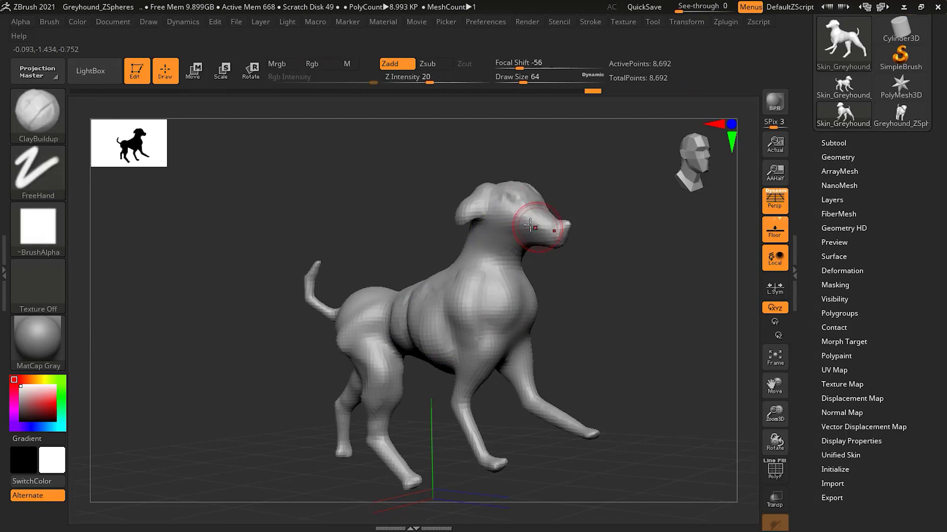
pyautogui.keyDown('shift'); pyautogui.moveTo(500, 211); pyautogui.dragTo(490, 200); pyautogui.keyUp('shift')
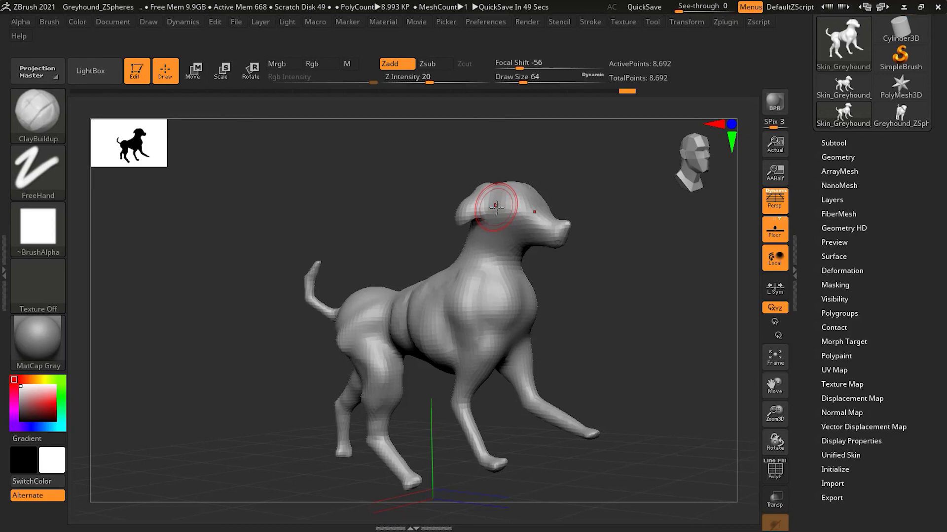
# - Return to the 51-point Greyhound_ZSpheres chain and turn off the Adaptive Skin preview
pyautogui.click(901, 123)
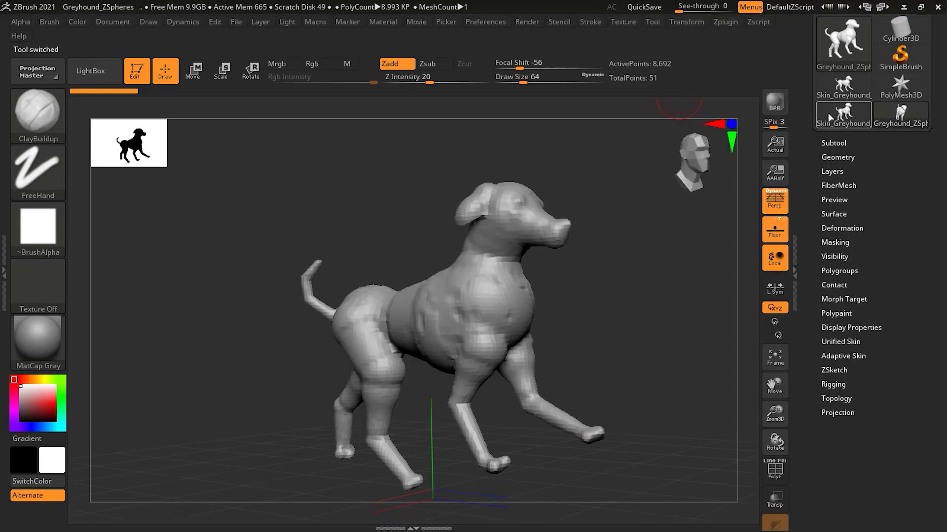
pyautogui.click(846, 83)
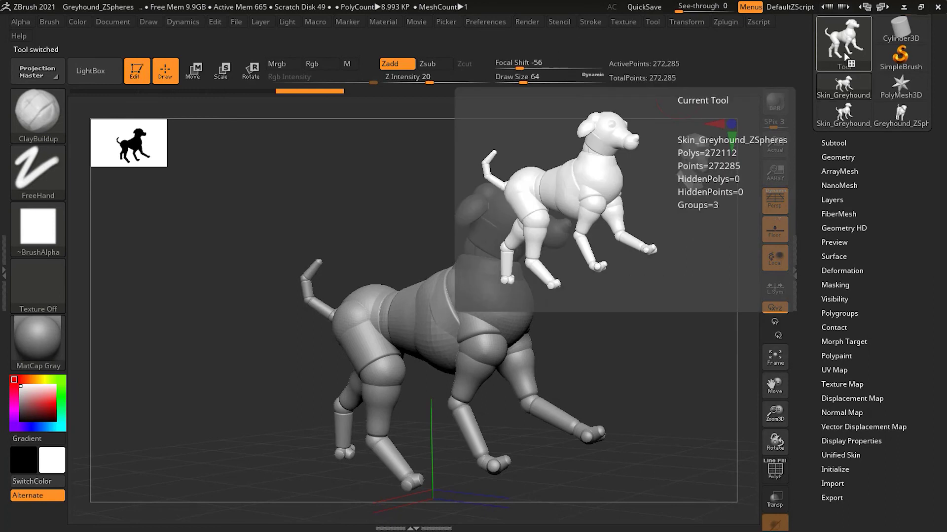
pyautogui.click(846, 83)
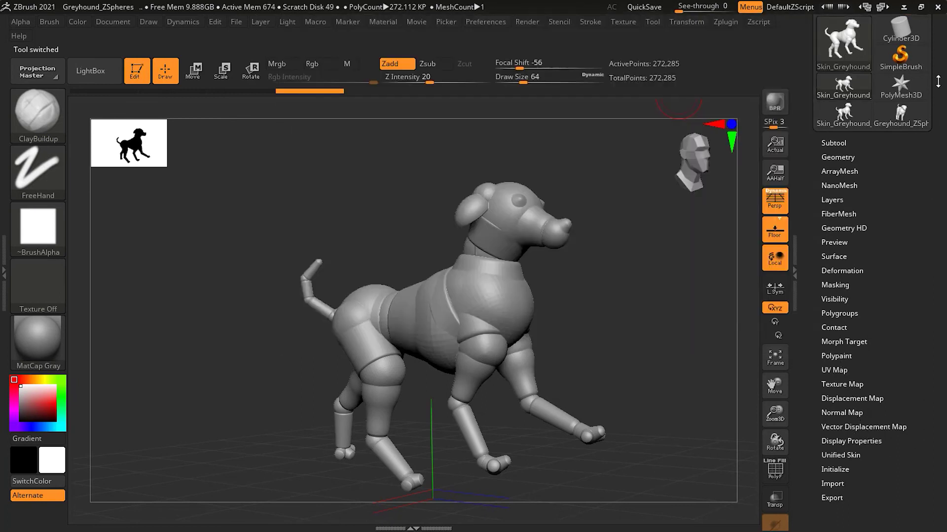
pyautogui.click(901, 115)
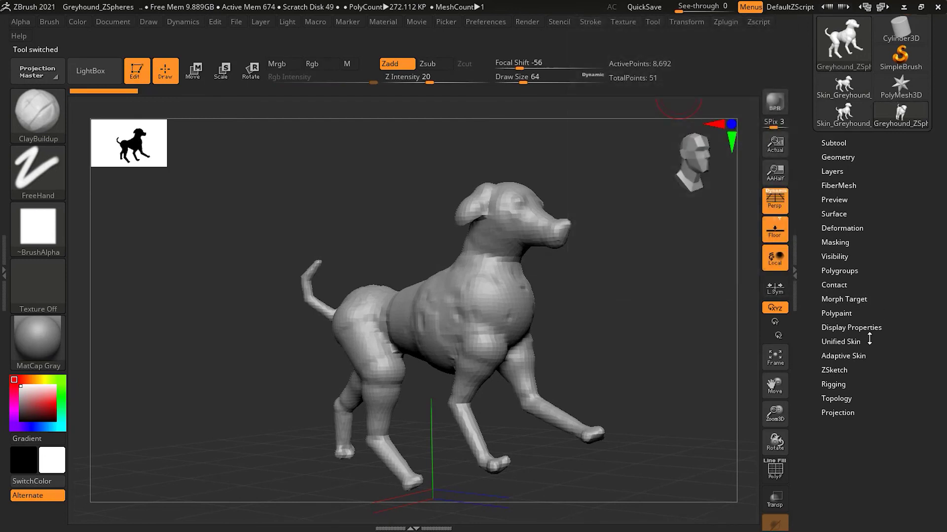
pyautogui.click(843, 356)
pyautogui.click(849, 370)
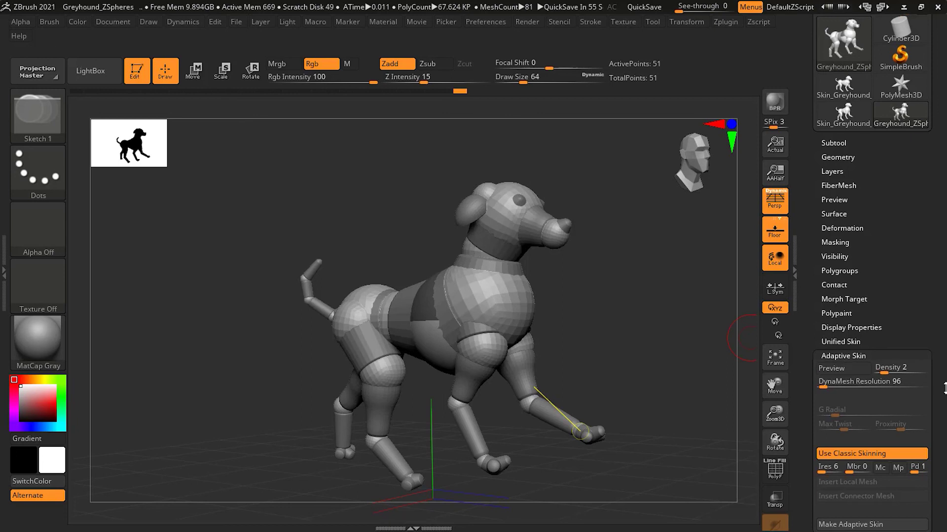
pyautogui.moveTo(944, 388); pyautogui.dragTo(944, 353)
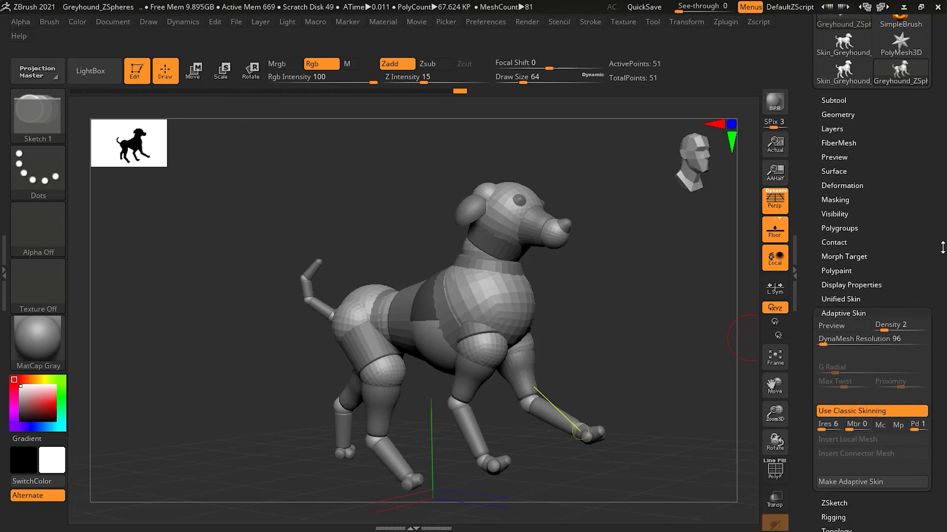
pyautogui.moveTo(677, 302); pyautogui.dragTo(607, 342)
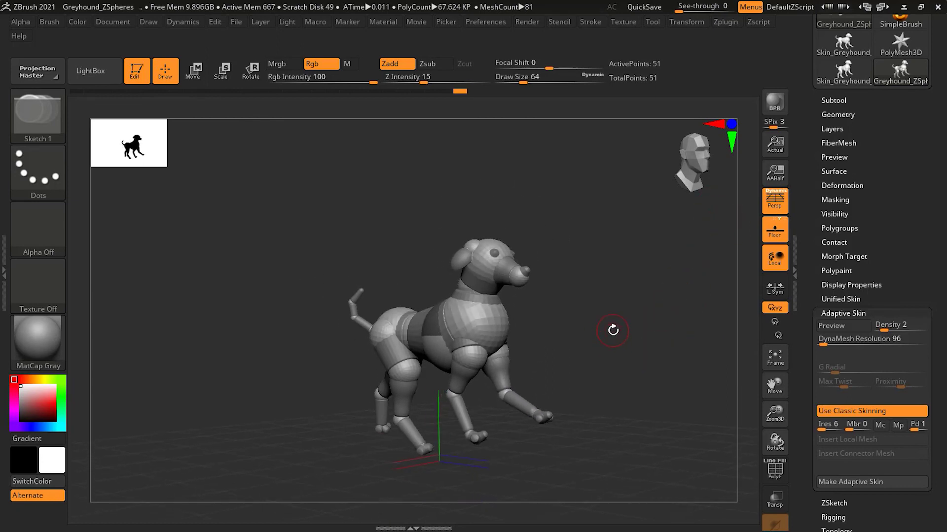